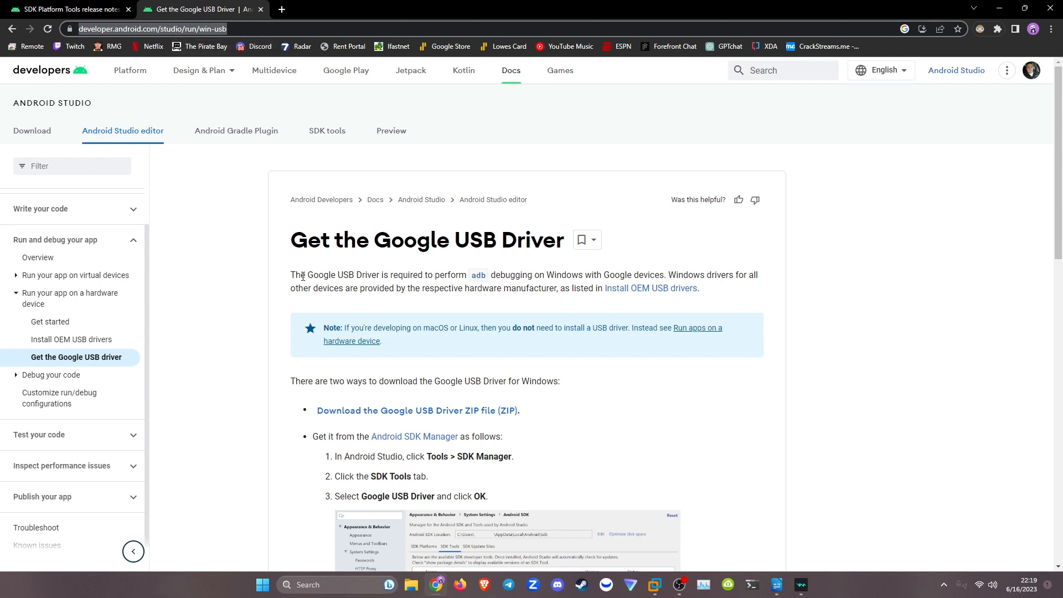
# Download the Google USB Driver ZIP file, accepting its terms and conditions.
pyautogui.click(446, 415)
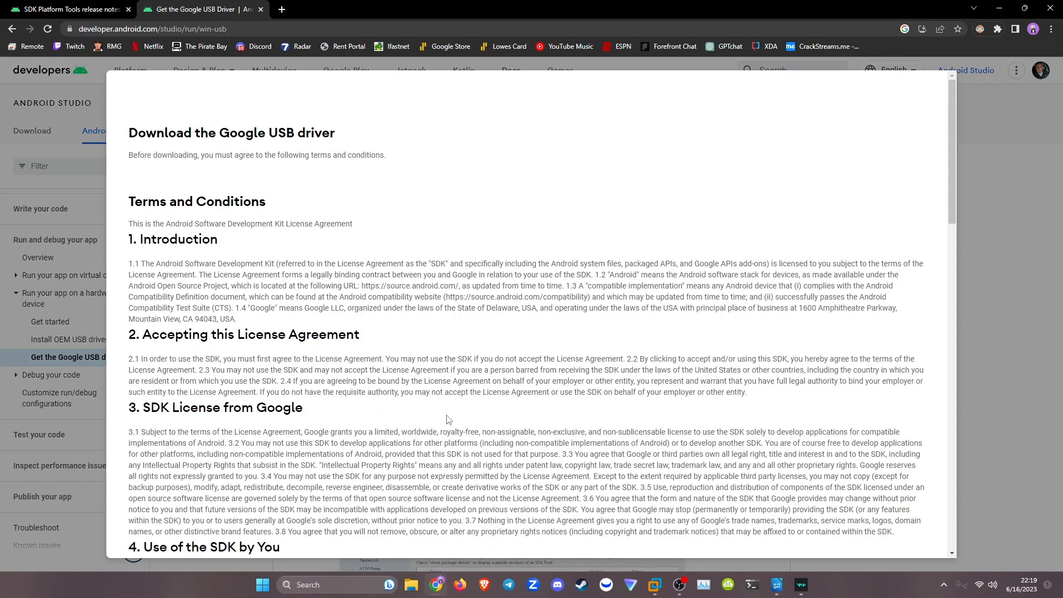
pyautogui.scroll(-15, 470, 407)
pyautogui.click(176, 465)
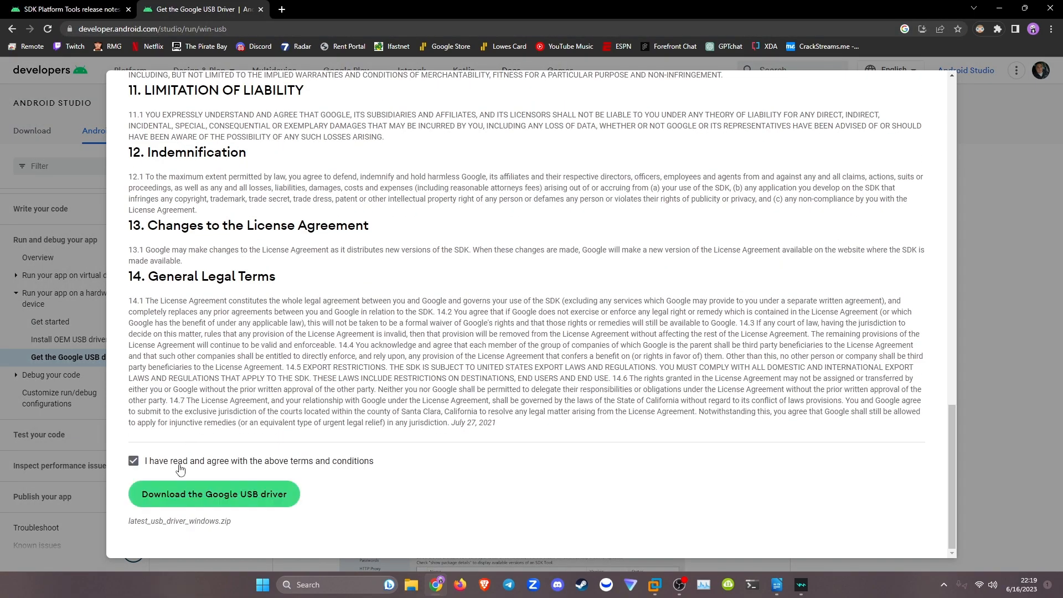
pyautogui.click(185, 493)
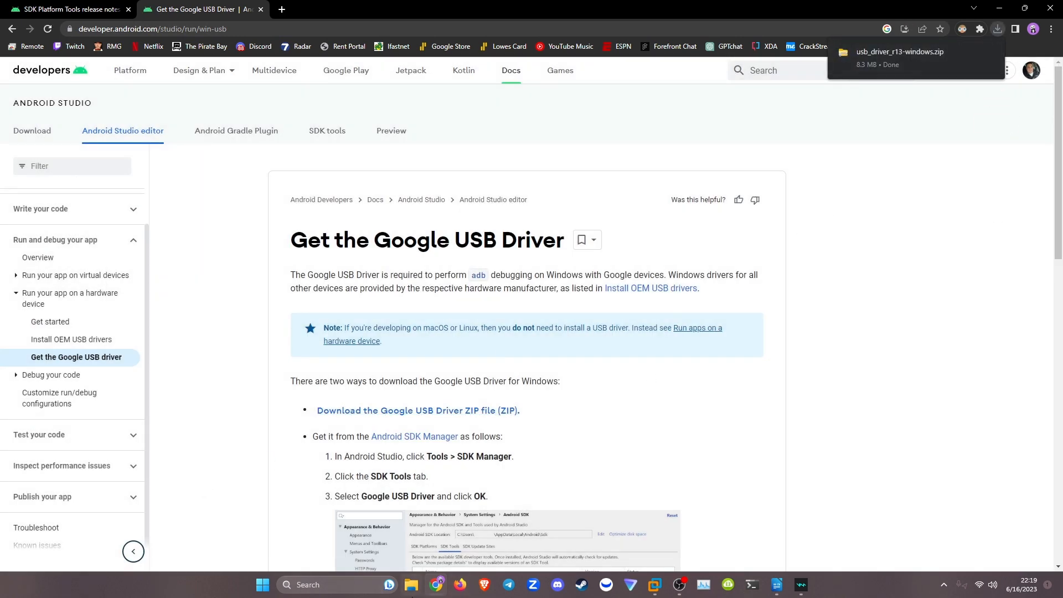
# Extract the usb_driver_r13-windows archive in the Downloads folder to its default destination.
pyautogui.click(412, 586)
pyautogui.doubleClick(467, 208)
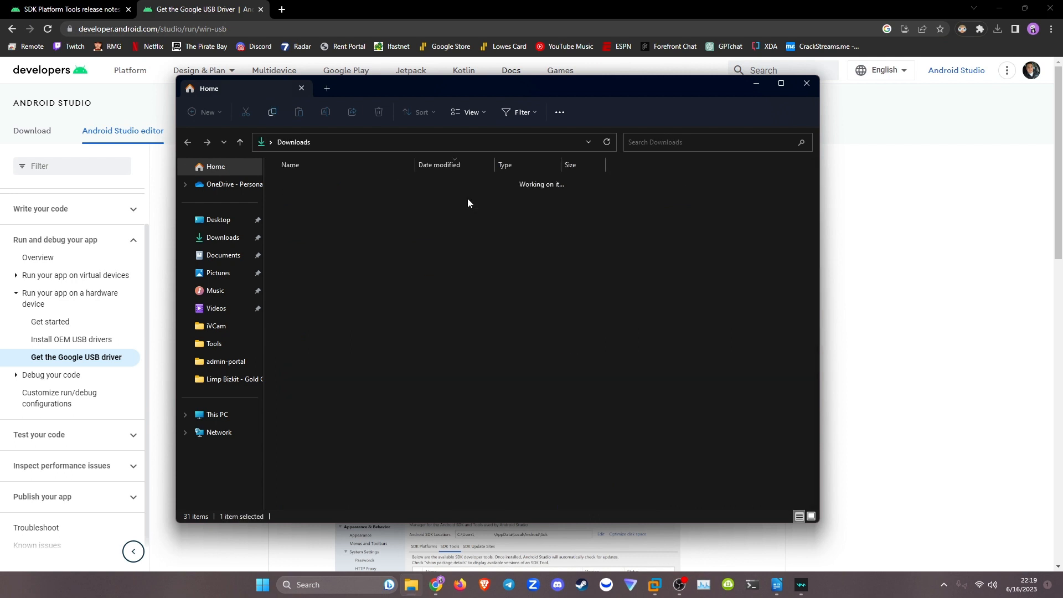
pyautogui.rightClick(327, 197)
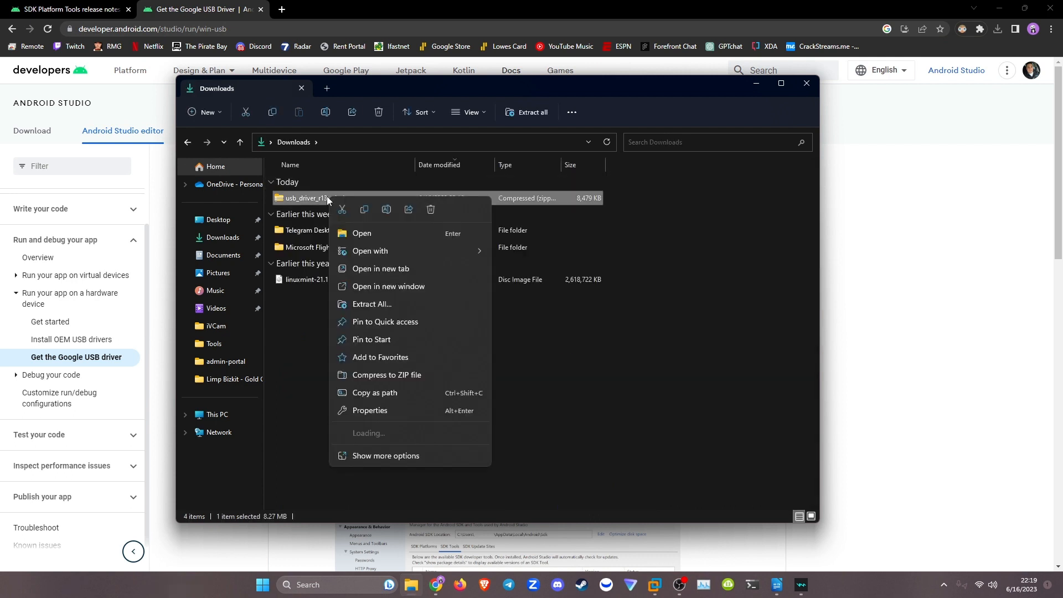
pyautogui.click(370, 303)
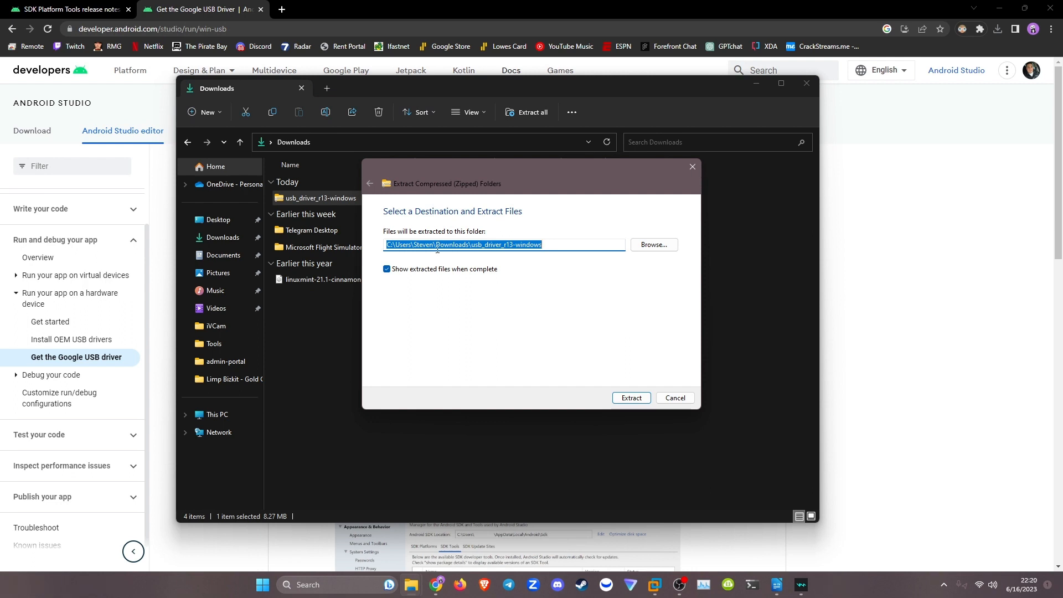
pyautogui.click(624, 398)
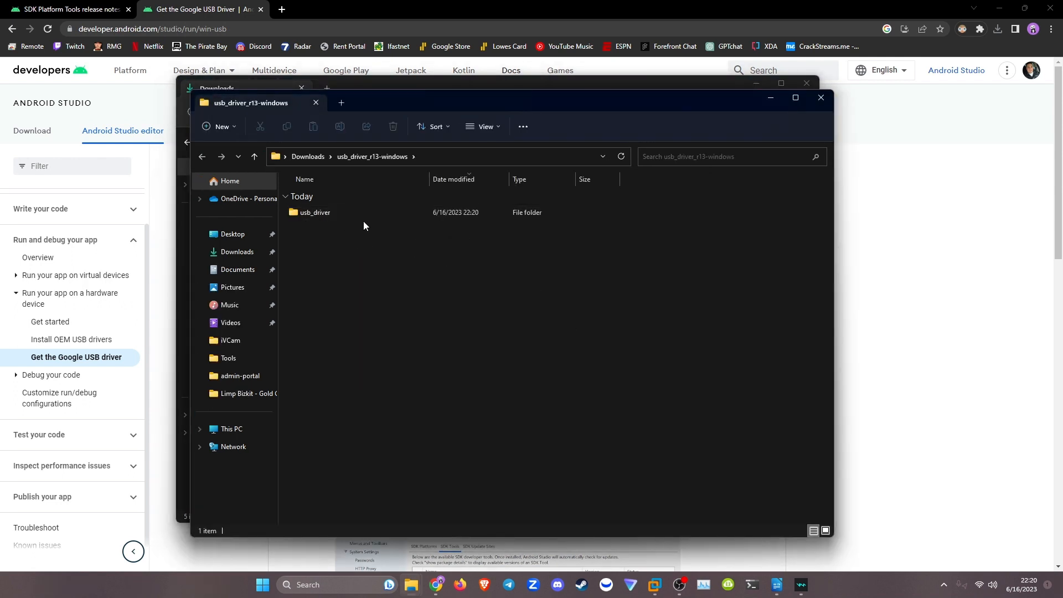
# Check the contents of the extracted usb_driver folder and put the File Explorer windows away.
pyautogui.doubleClick(310, 217)
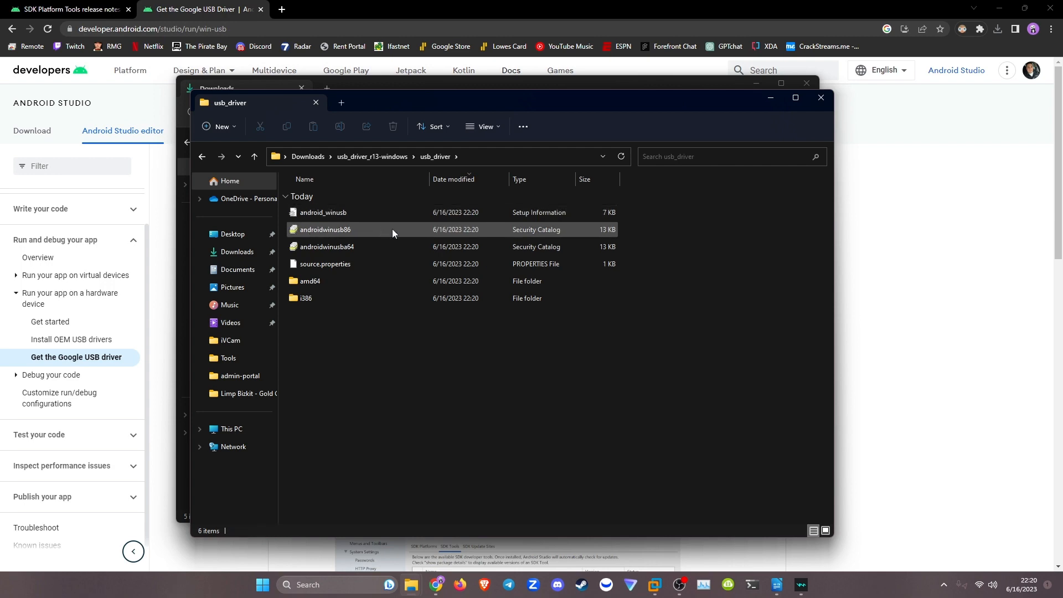
pyautogui.click(821, 98)
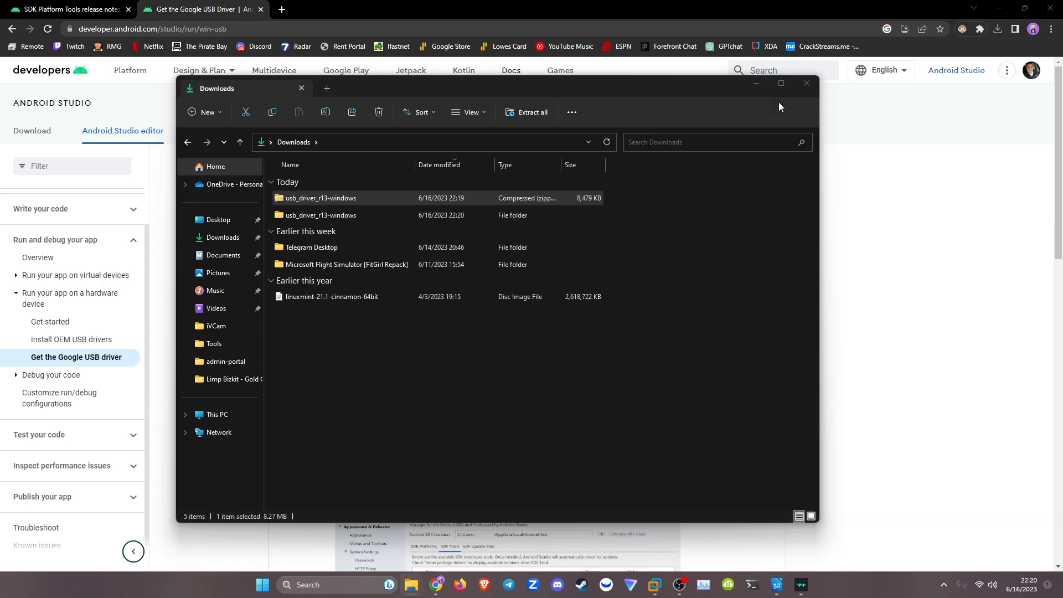
pyautogui.click(760, 90)
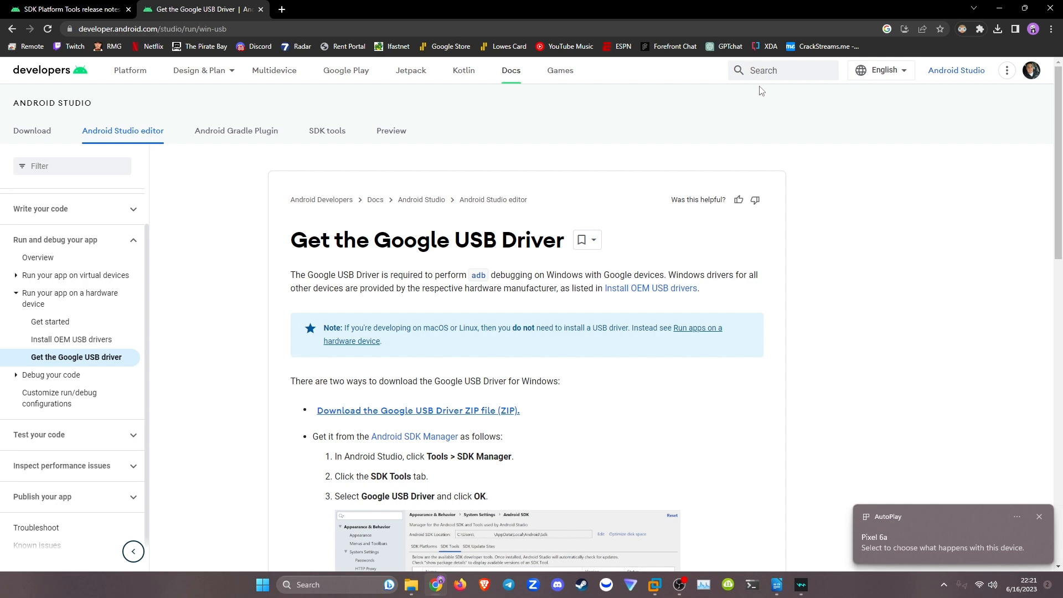
pyautogui.moveTo(409, 592)
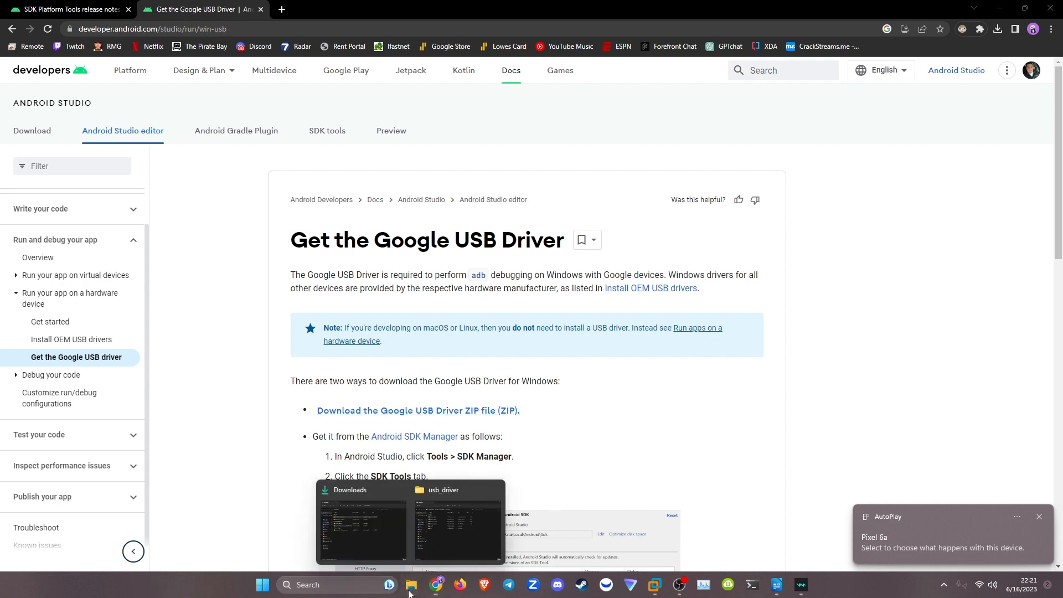
pyautogui.click(450, 522)
pyautogui.click(821, 97)
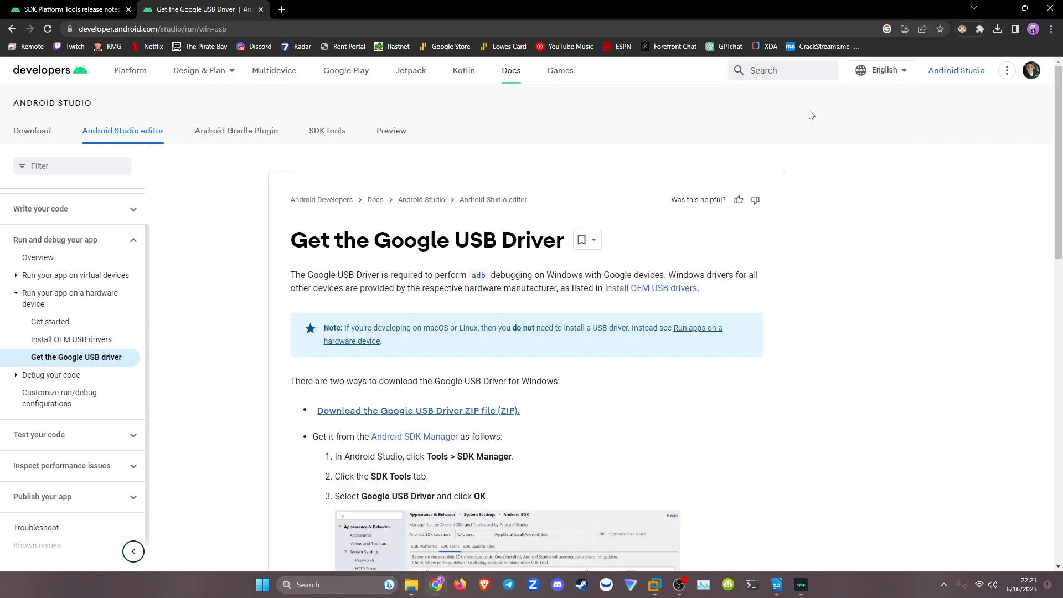
# Search Windows for "device" and open Device Manager.
pyautogui.click(260, 586)
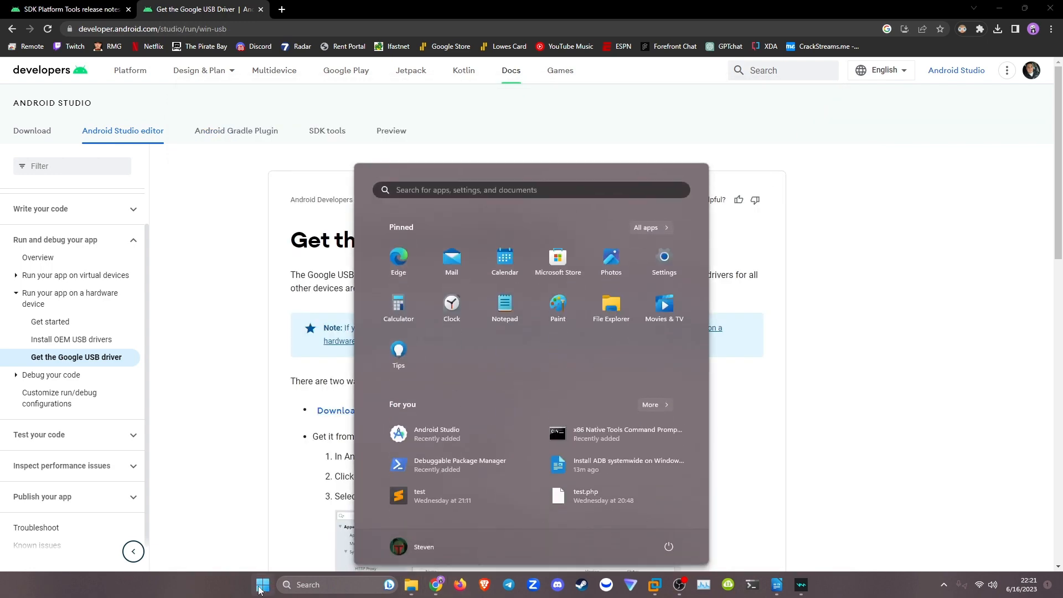
pyautogui.write('device')
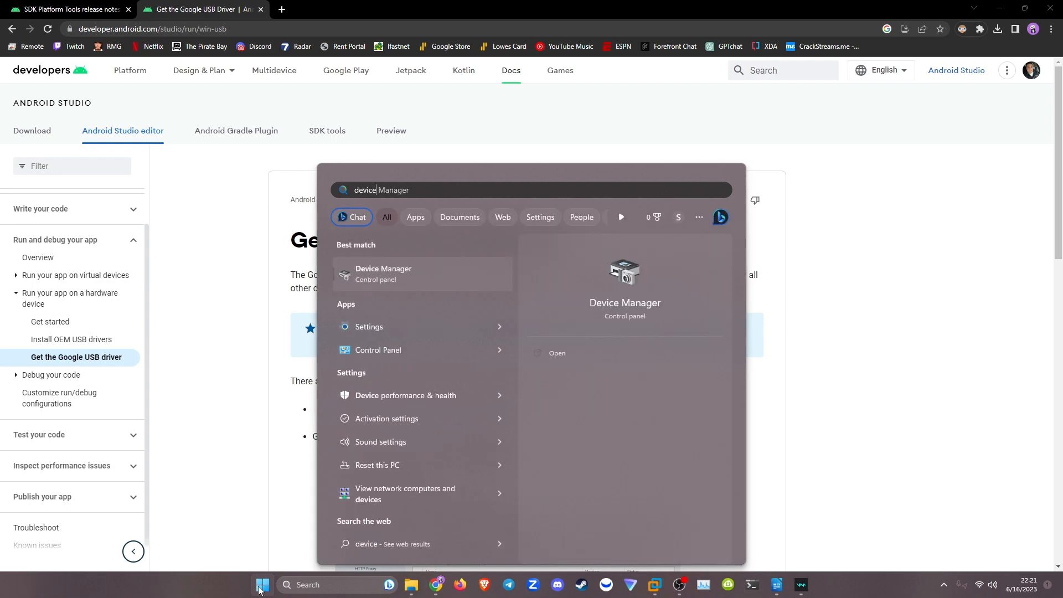
pyautogui.press('Return')
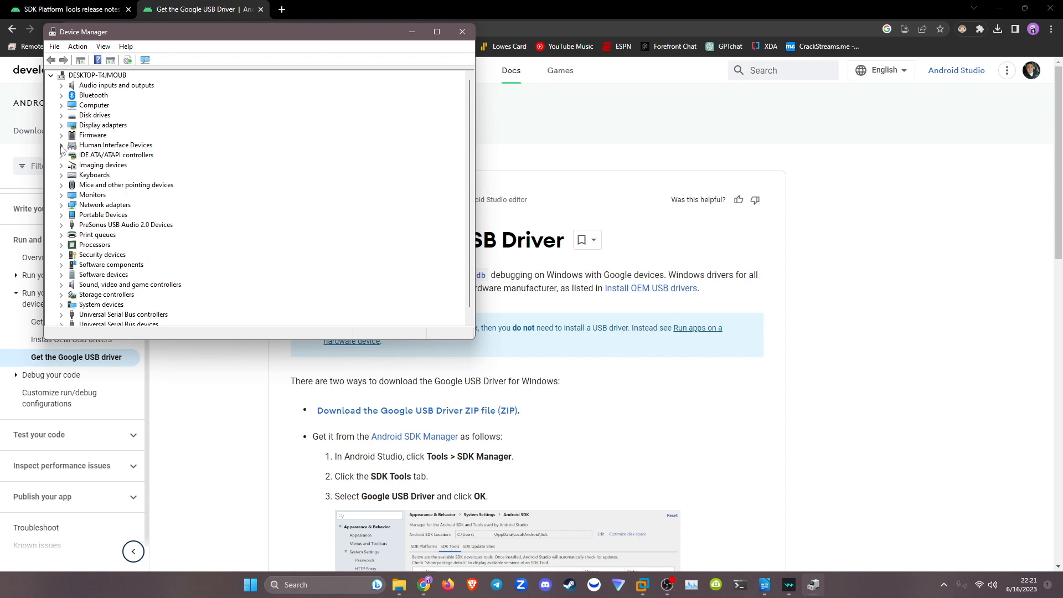
# Look through the device categories, including System devices and Human Interface Devices, for the connected phone.
pyautogui.scroll(-1, 113, 182)
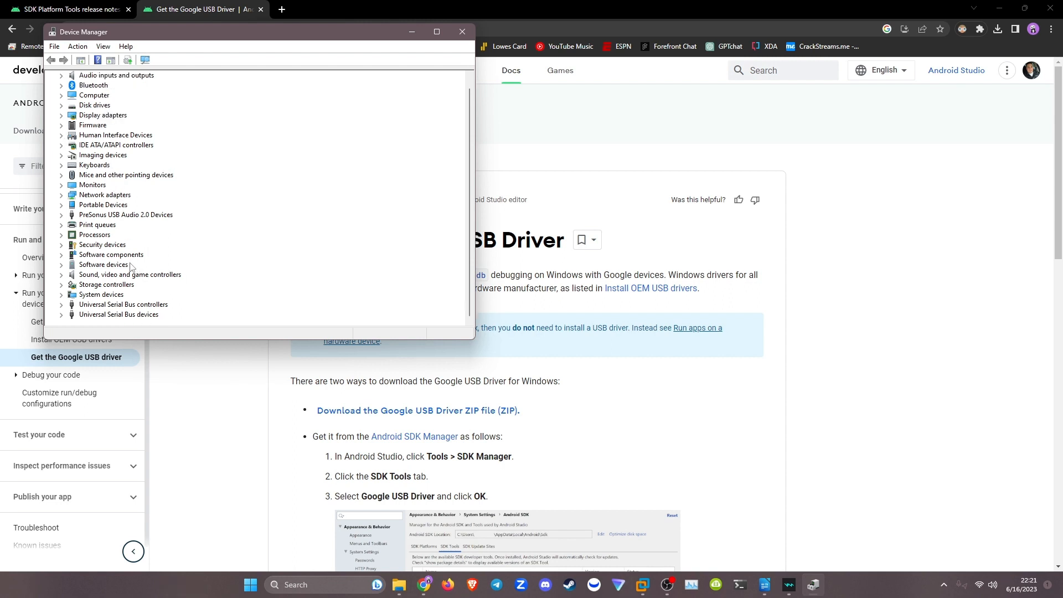
pyautogui.click(61, 294)
pyautogui.scroll(6, 76, 270)
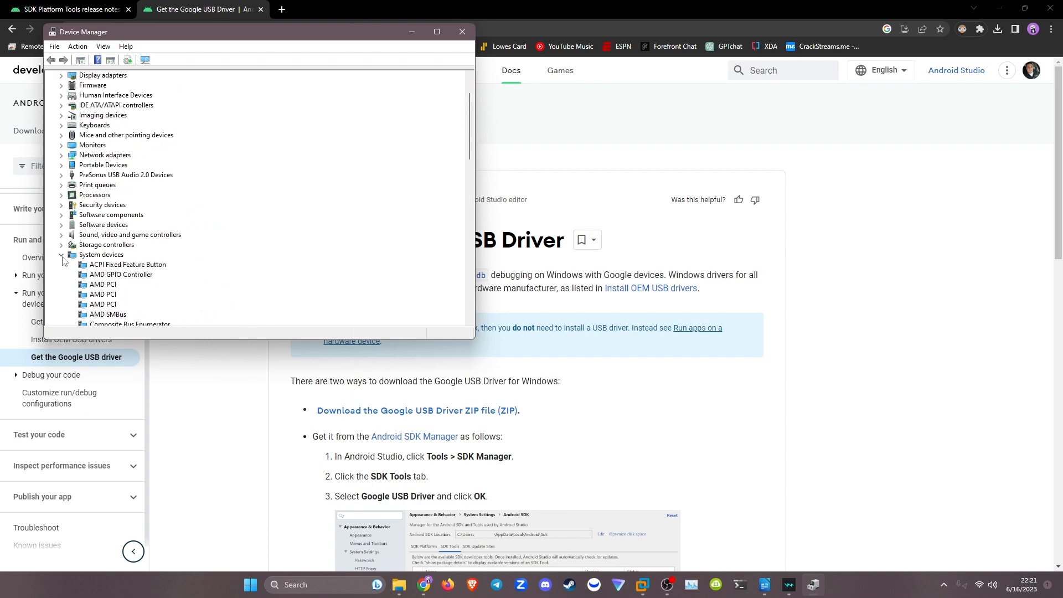
pyautogui.click(62, 254)
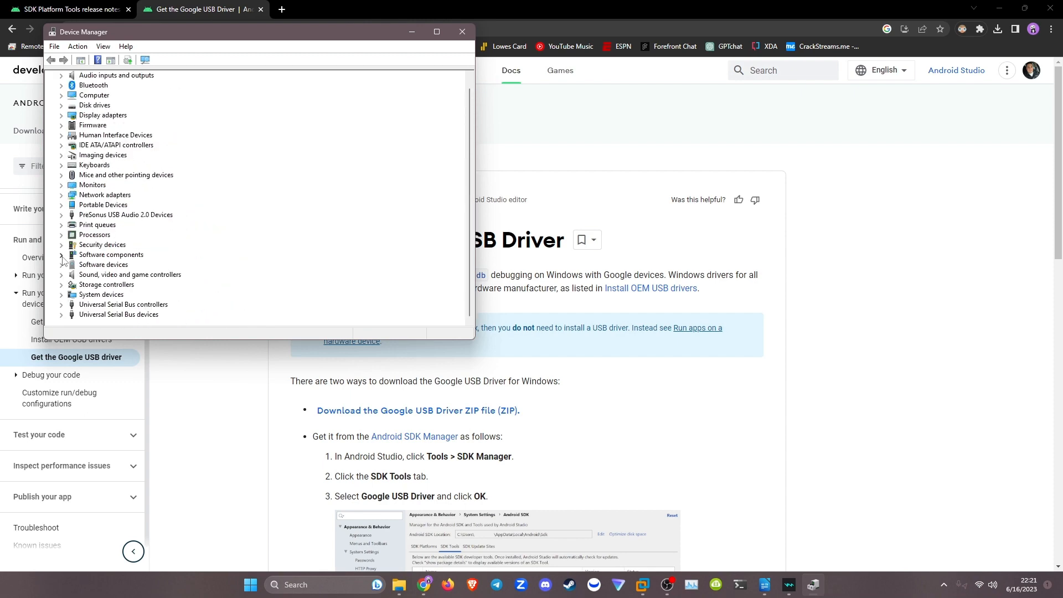
pyautogui.click(62, 135)
pyautogui.scroll(-1, 91, 168)
pyautogui.scroll(-4, 91, 167)
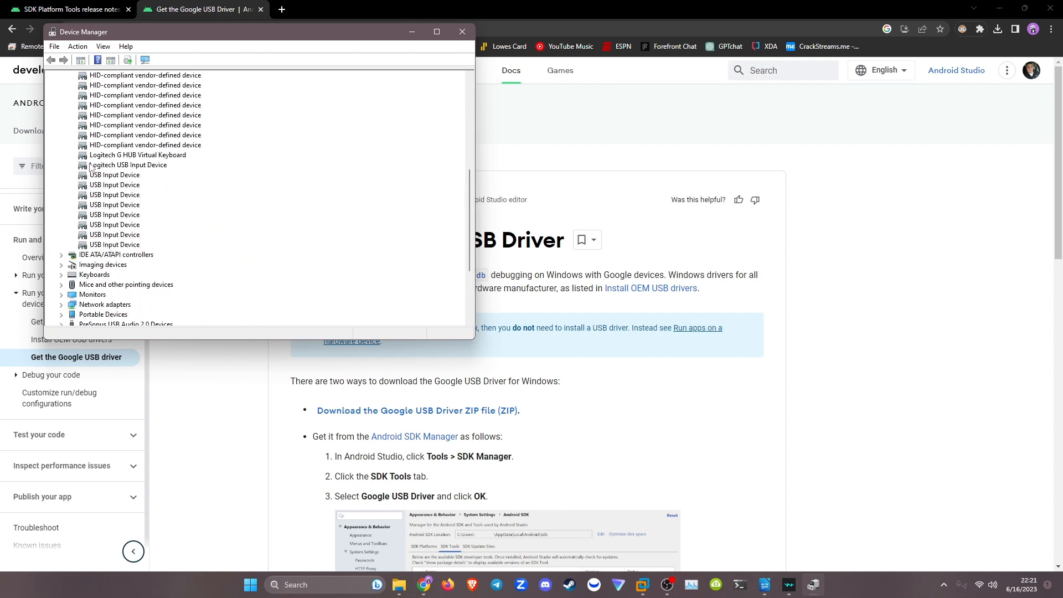
pyautogui.scroll(5, 90, 167)
pyautogui.click(62, 135)
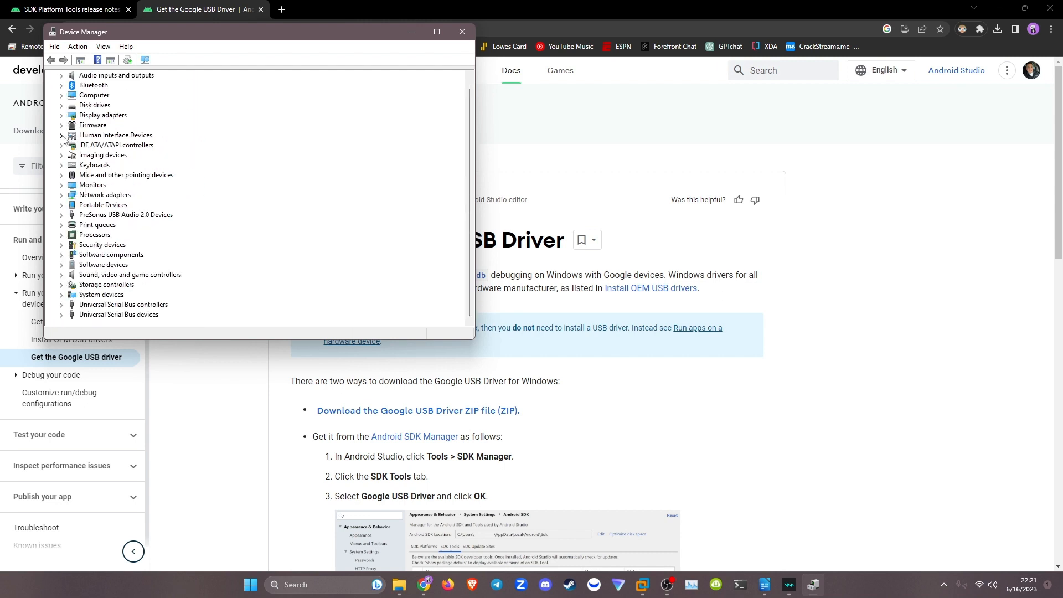
pyautogui.scroll(1, 62, 138)
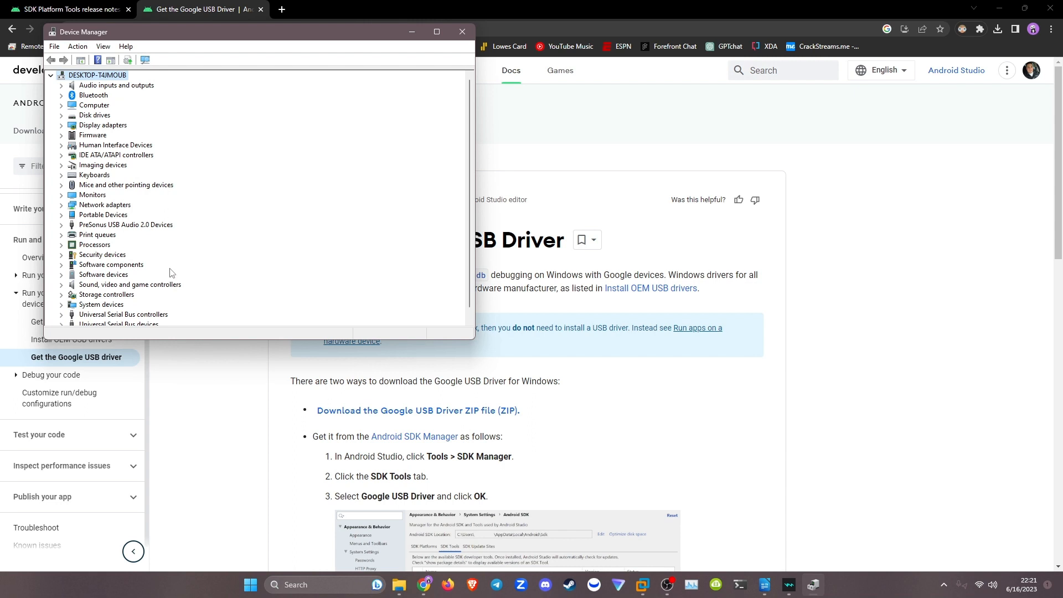
pyautogui.scroll(-1, 171, 267)
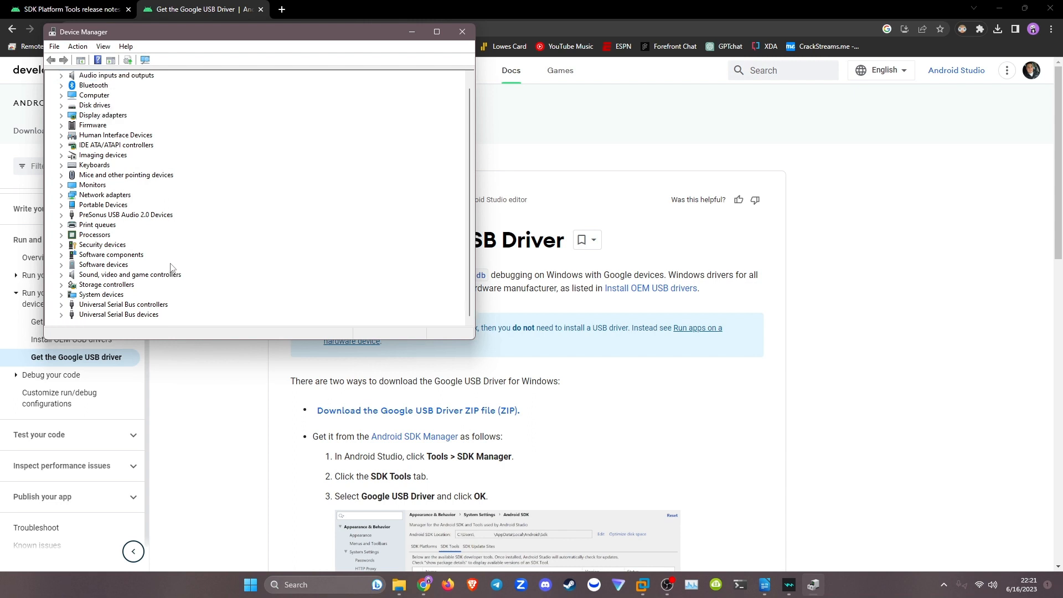
# Start a driver update for the Pixel 6a under Portable Devices, choosing to browse the computer for drivers.
pyautogui.click(61, 205)
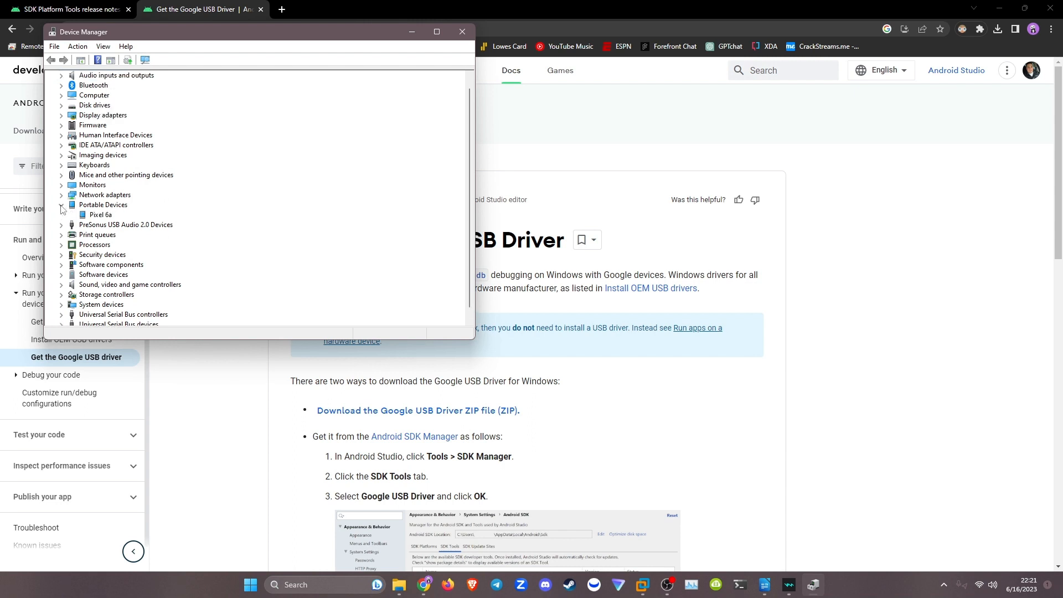
pyautogui.click(105, 215)
pyautogui.rightClick(109, 217)
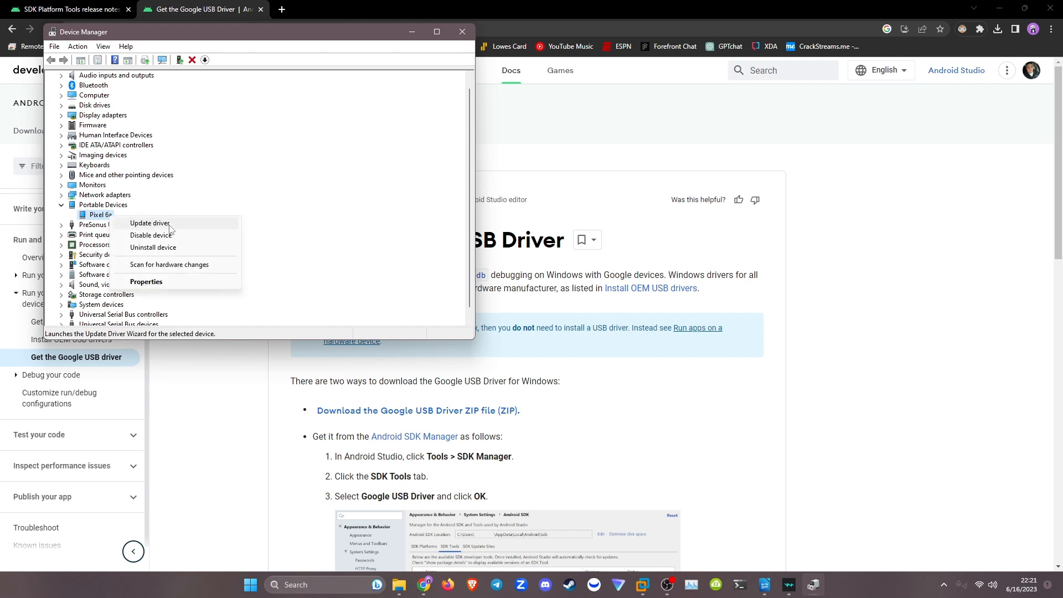
pyautogui.click(101, 219)
pyautogui.rightClick(101, 219)
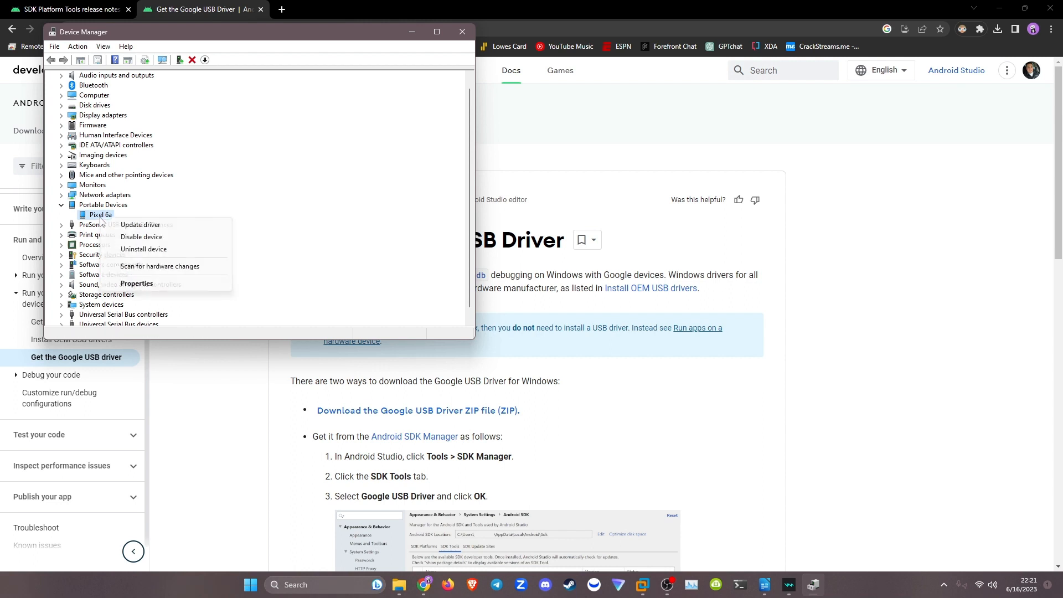
pyautogui.click(149, 225)
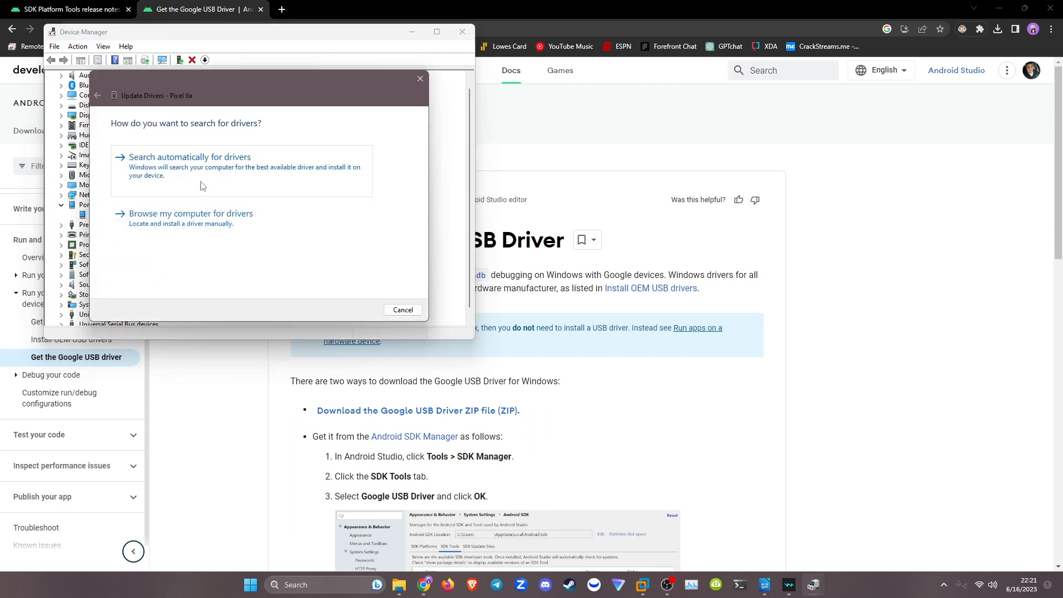
pyautogui.click(232, 220)
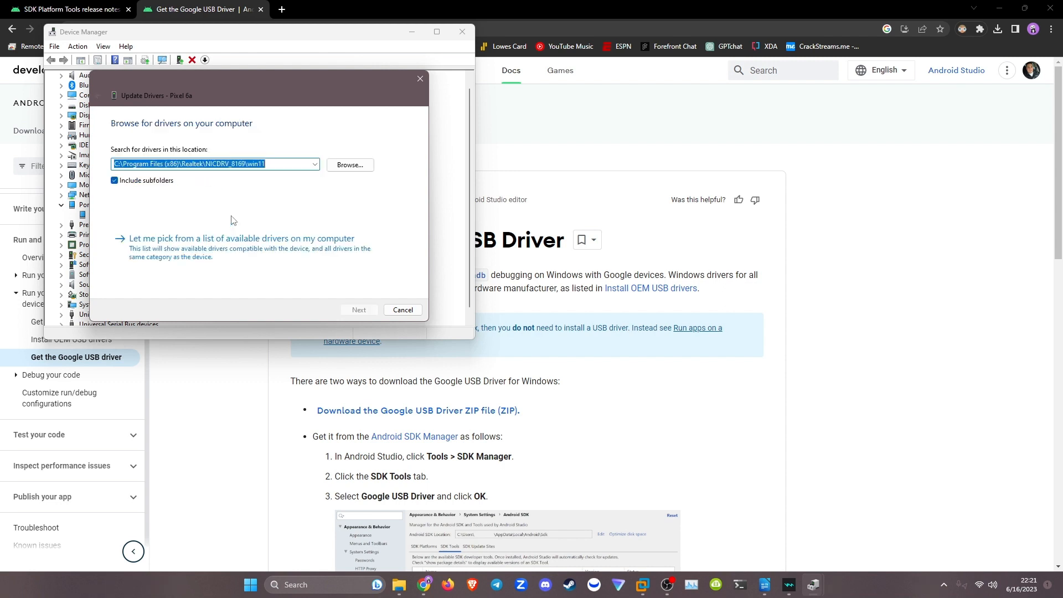
# Run the driver update from the usb_driver folder inside Downloads\usb_driver_r13-windows, and close the update wizard and Device Manager.
pyautogui.click(340, 168)
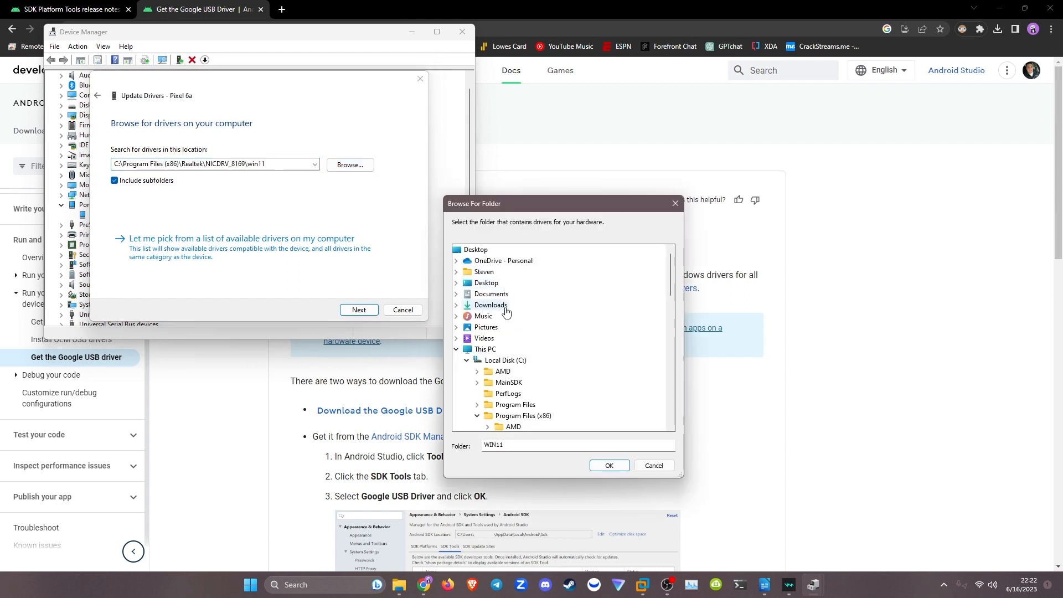
pyautogui.doubleClick(507, 306)
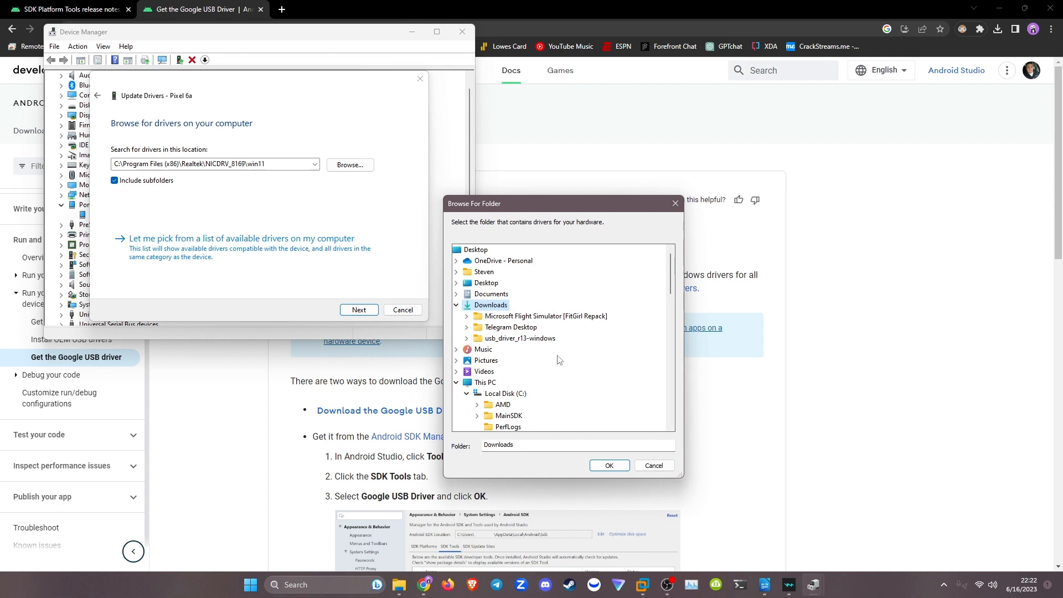
pyautogui.doubleClick(520, 339)
pyautogui.click(476, 349)
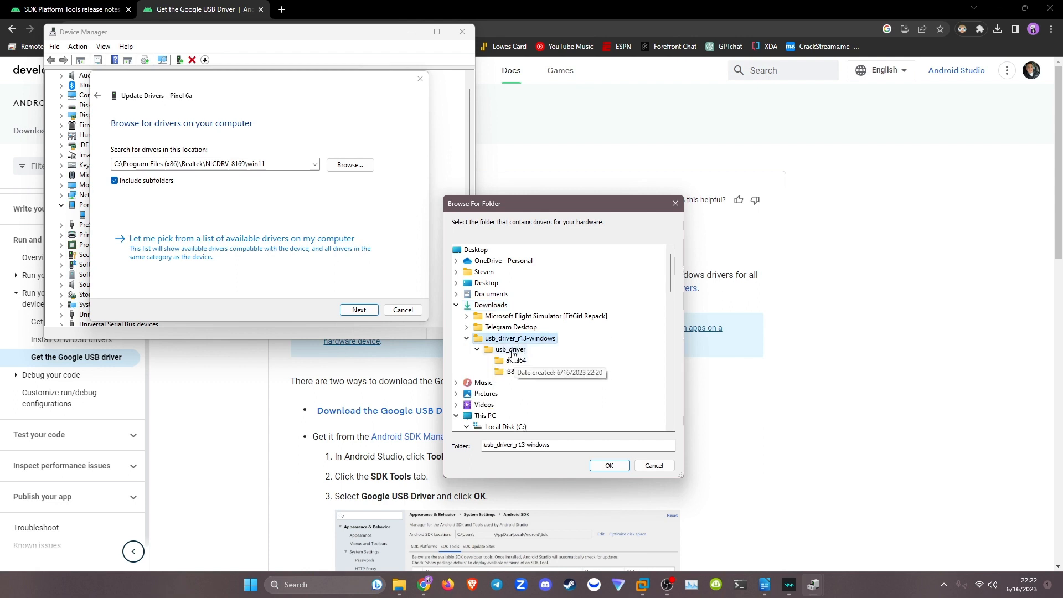
pyautogui.click(510, 348)
pyautogui.click(609, 465)
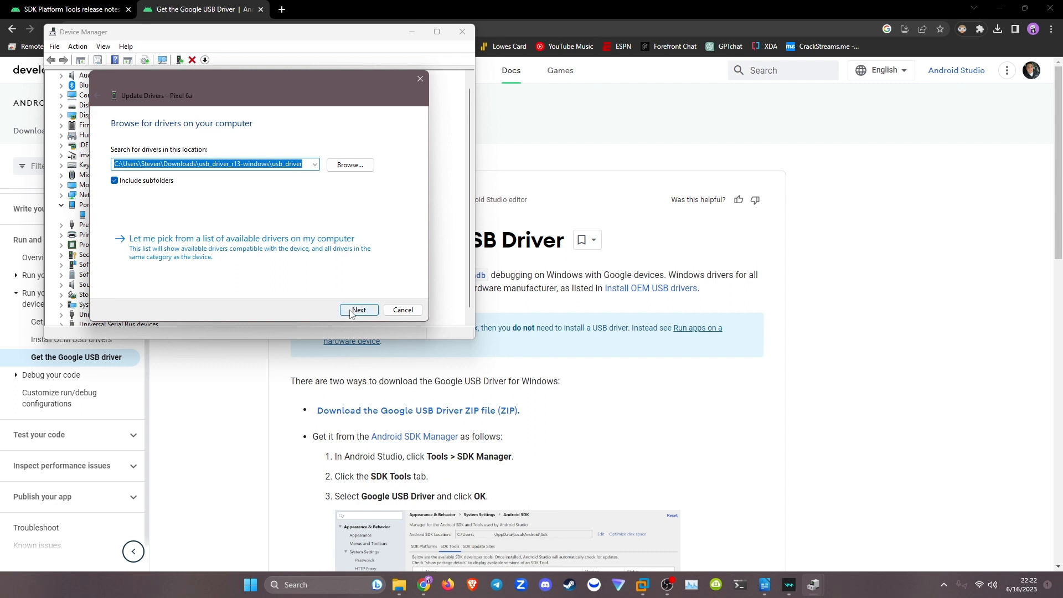
pyautogui.click(369, 311)
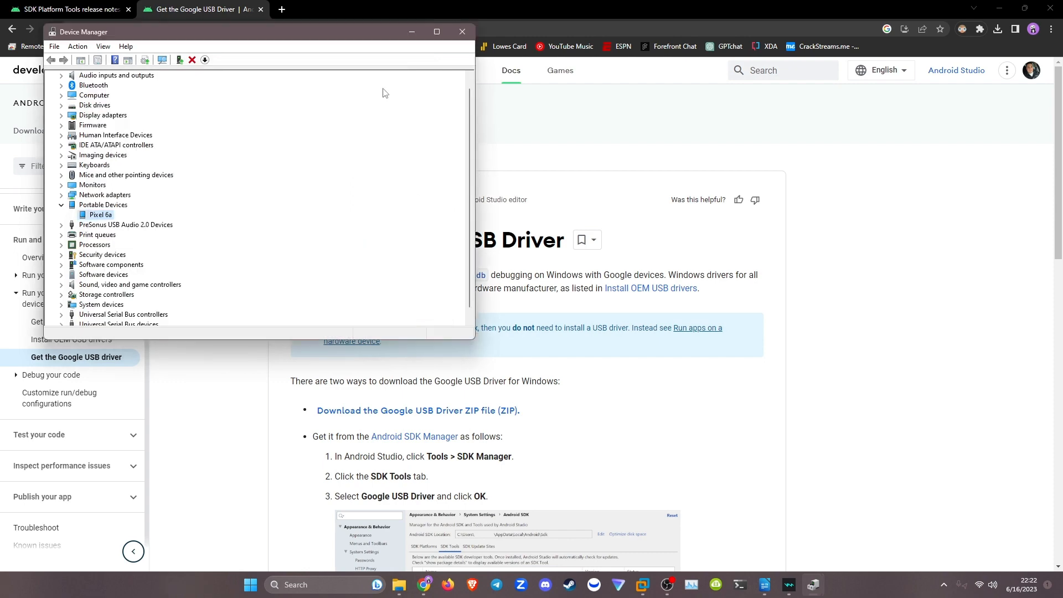
pyautogui.click(461, 32)
# Download the SDK Platform-Tools for Windows from the release notes page, agreeing to the licence terms.
pyautogui.click(37, 9)
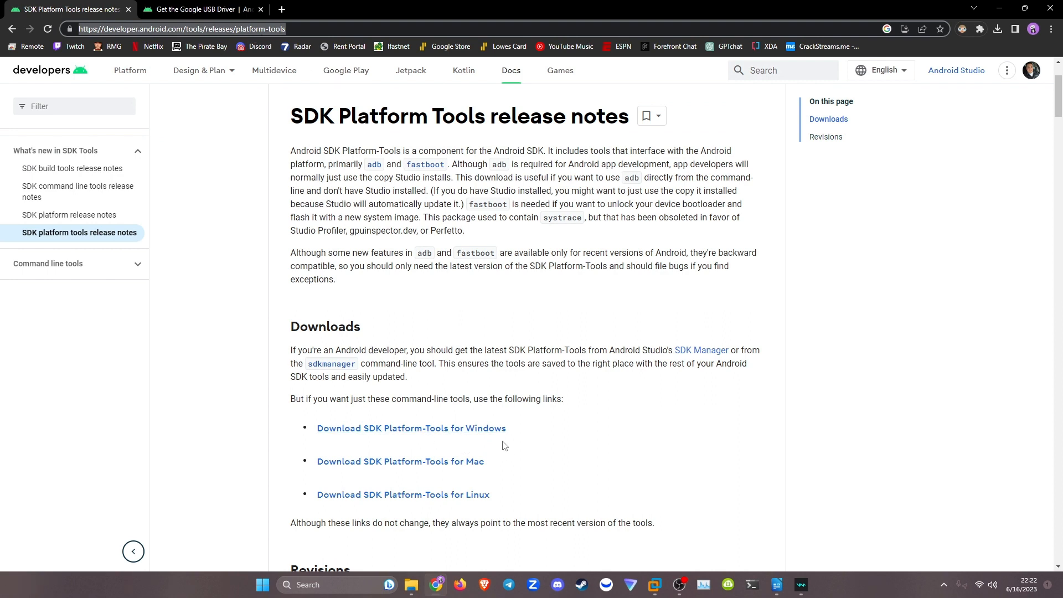
pyautogui.click(455, 432)
pyautogui.scroll(-15, 443, 454)
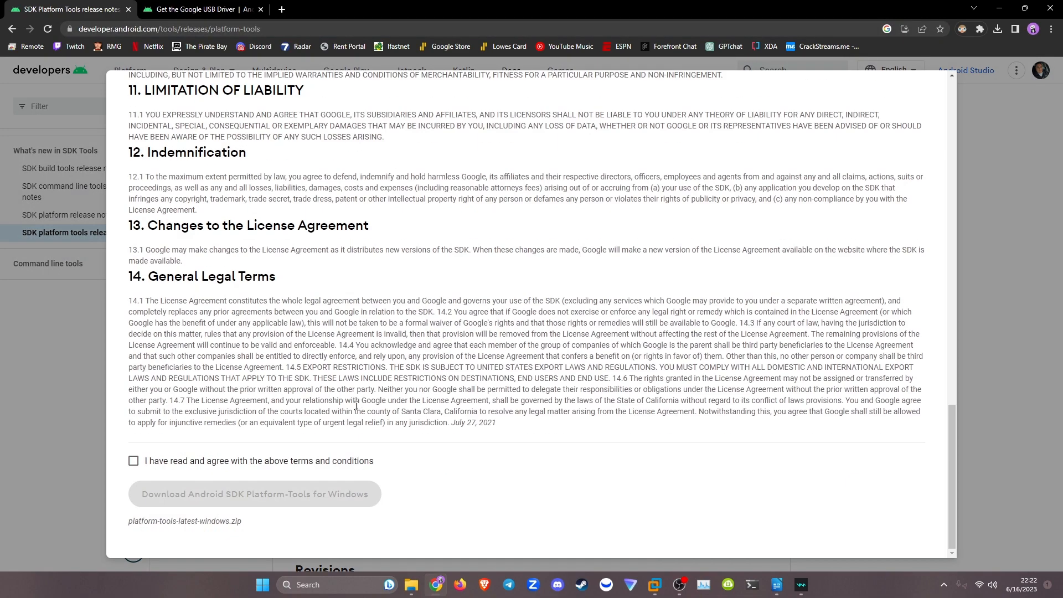
pyautogui.click(203, 460)
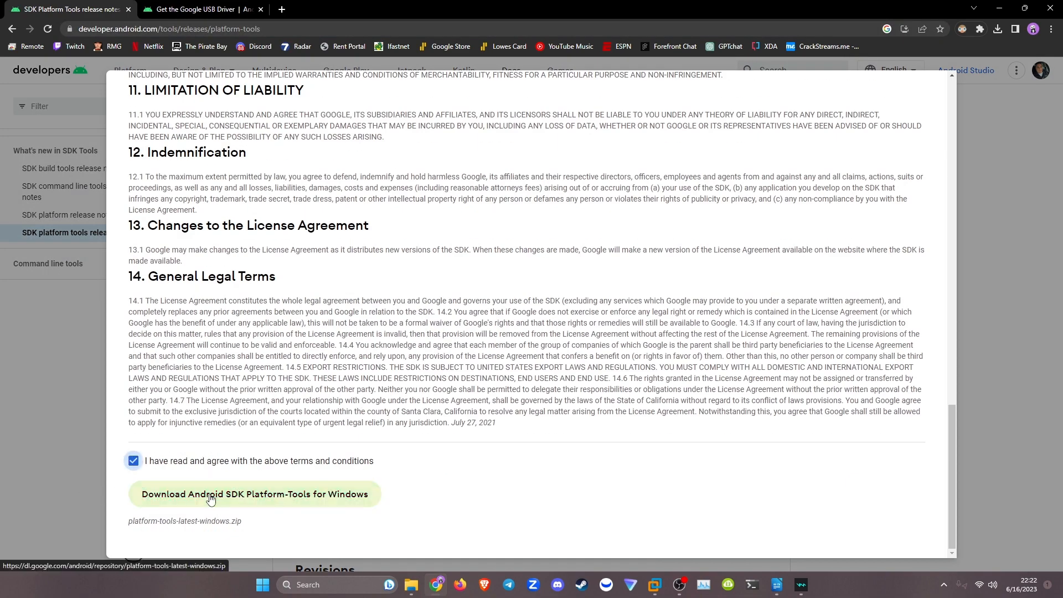
pyautogui.click(209, 494)
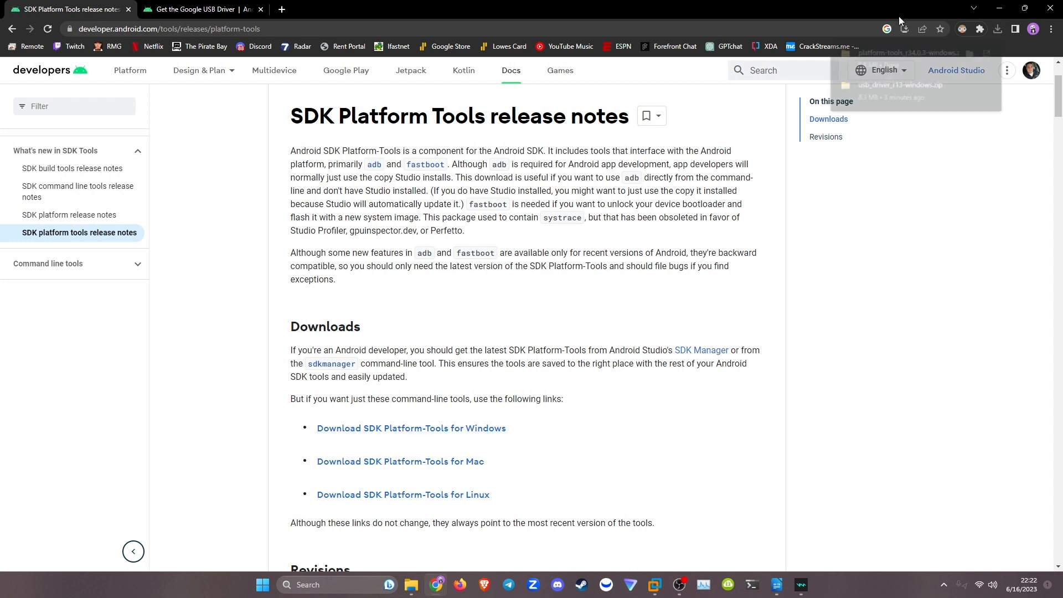
# Start extracting the platform-tools_r34.0.3-windows archive from the Downloads folder.
pyautogui.click(411, 585)
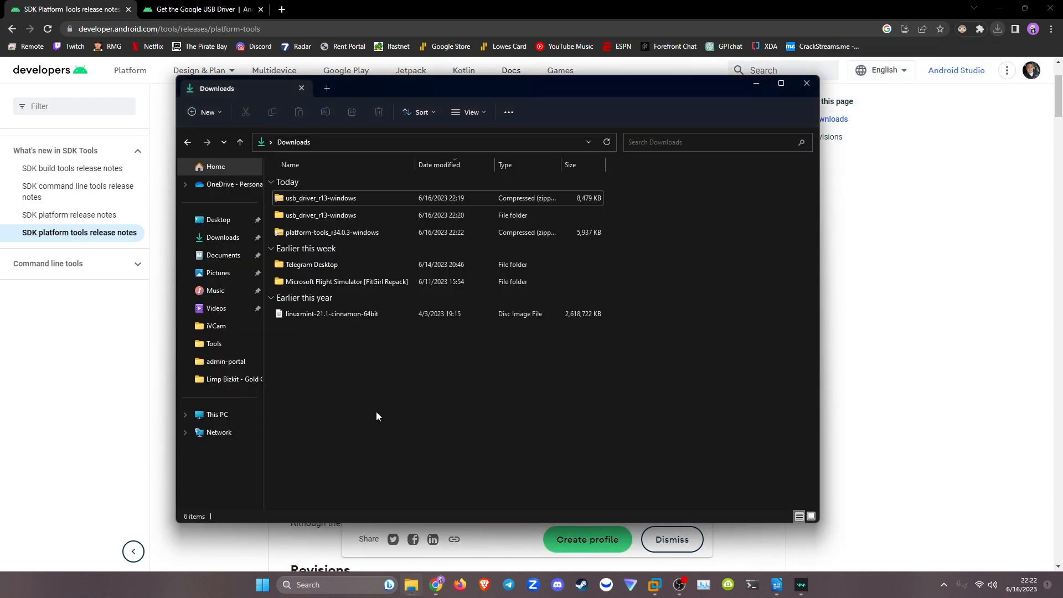
pyautogui.click(314, 238)
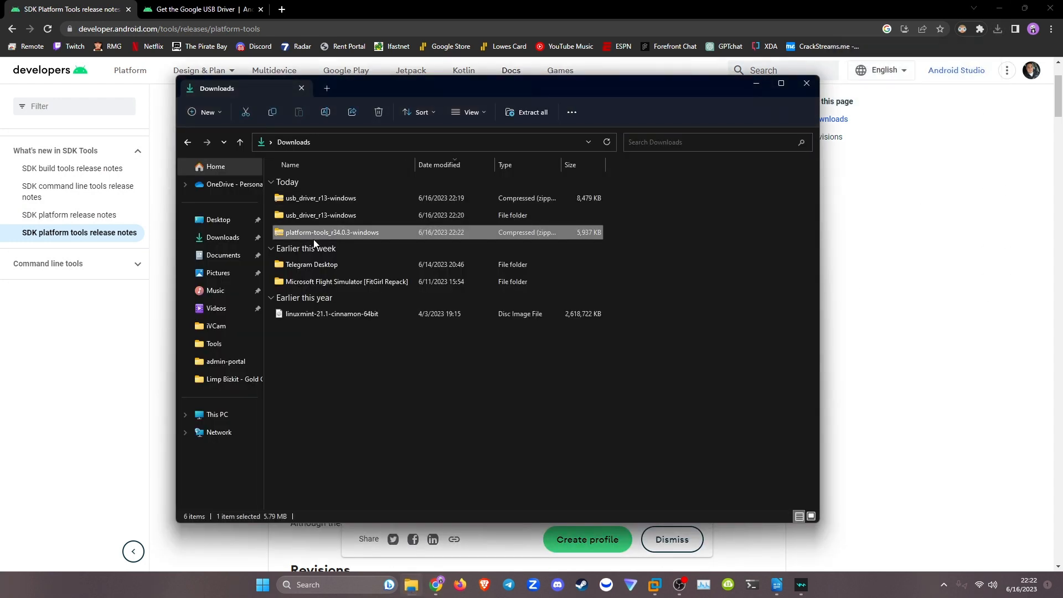
pyautogui.rightClick(313, 237)
pyautogui.click(366, 349)
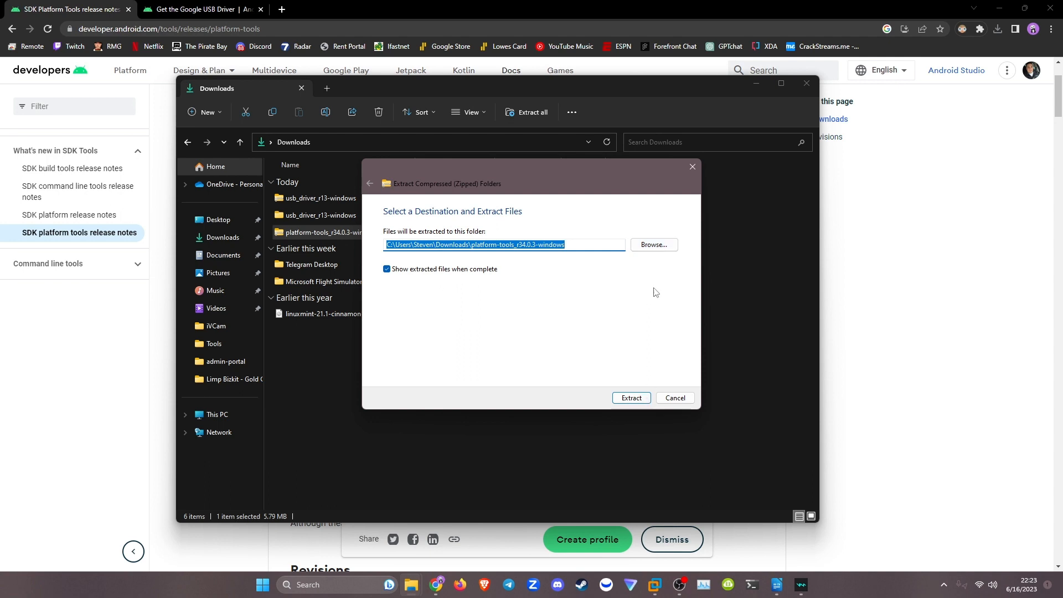
# Choose Local Disk (C:) as the extraction destination and extract the archive there.
pyautogui.click(657, 248)
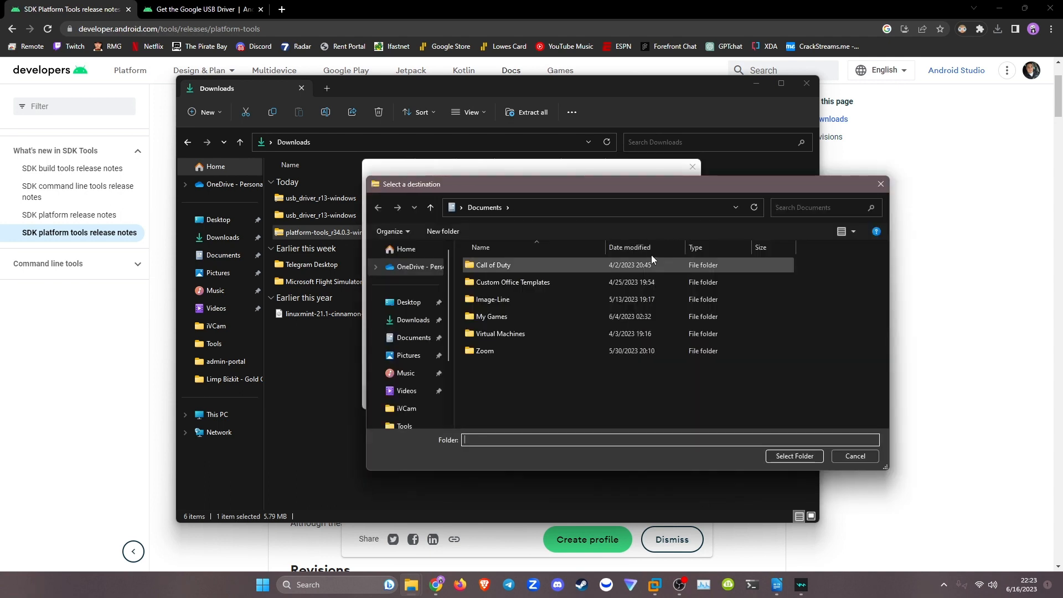
pyautogui.moveTo(642, 187); pyautogui.dragTo(692, 245)
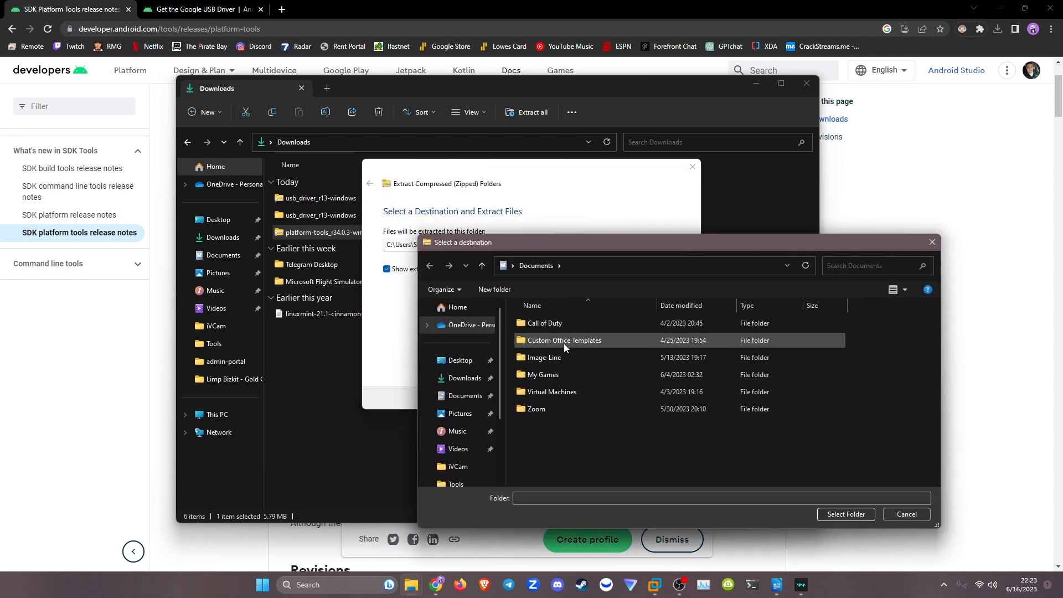
pyautogui.scroll(-2, 463, 437)
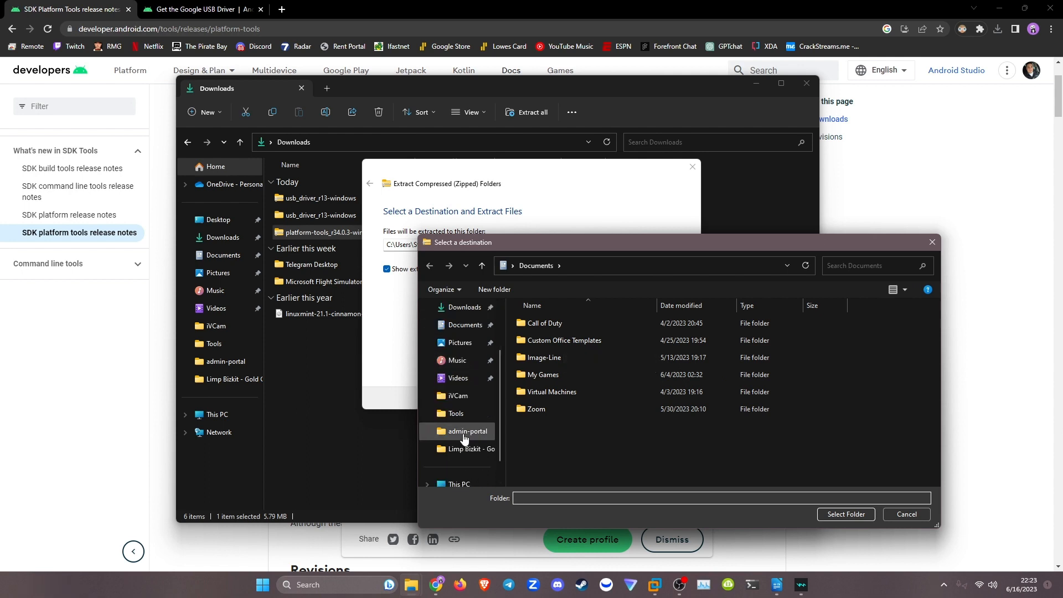
pyautogui.scroll(-1, 464, 444)
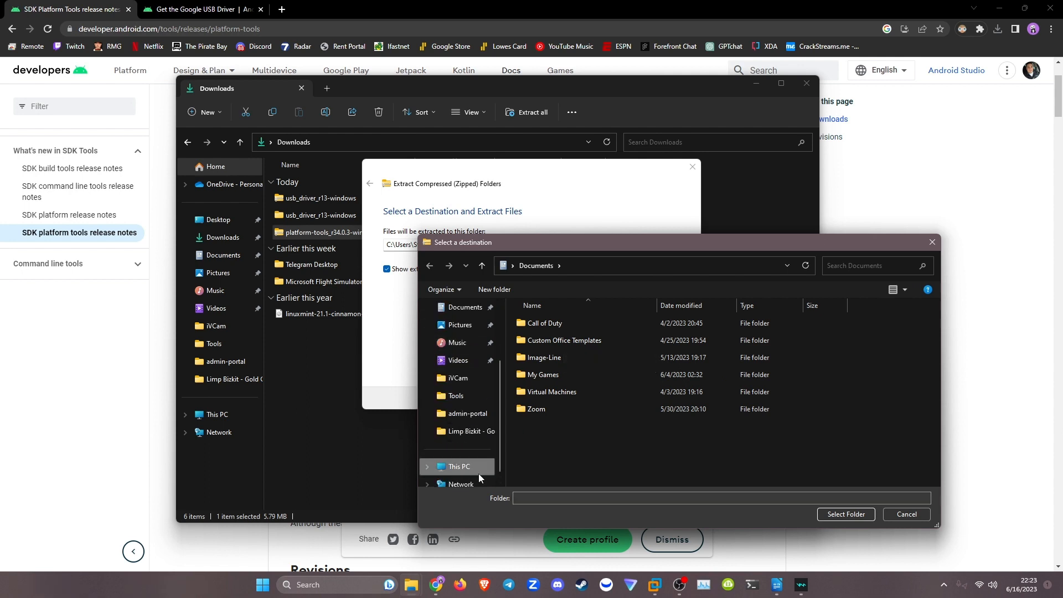
pyautogui.scroll(-1, 462, 437)
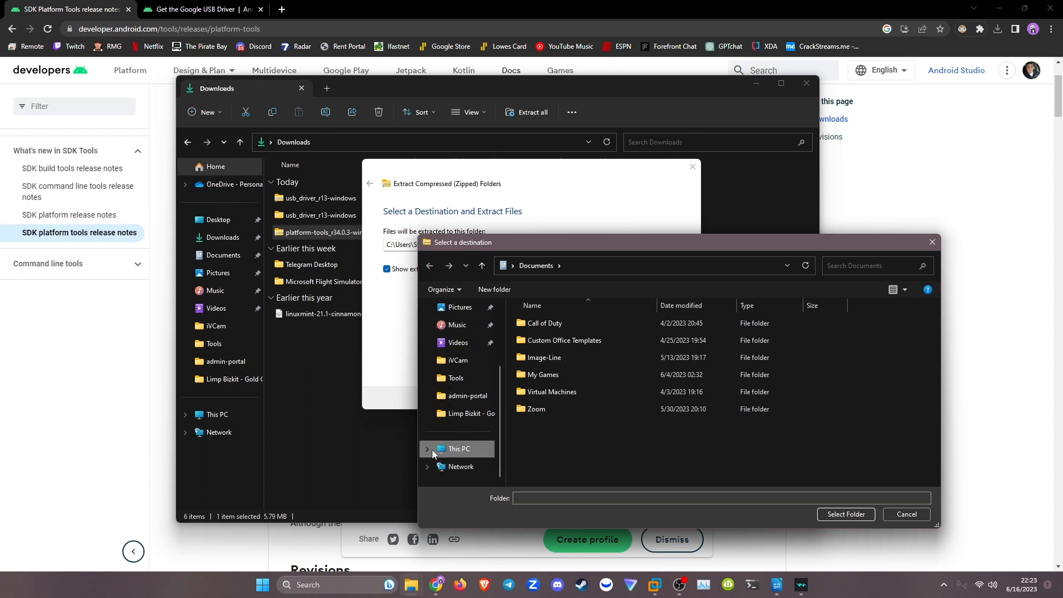
pyautogui.click(427, 449)
pyautogui.click(462, 449)
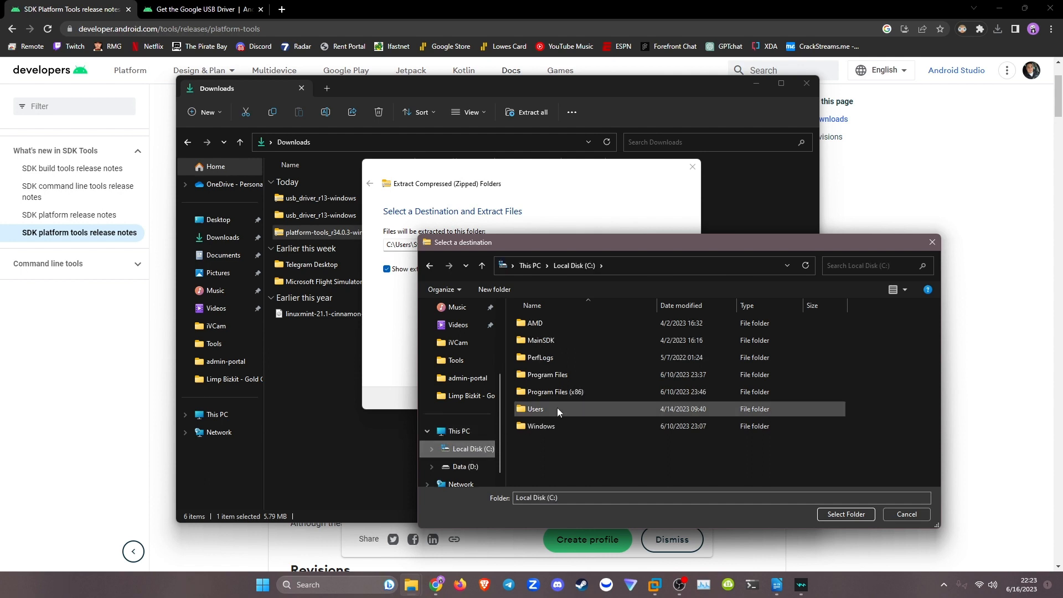
pyautogui.click(845, 515)
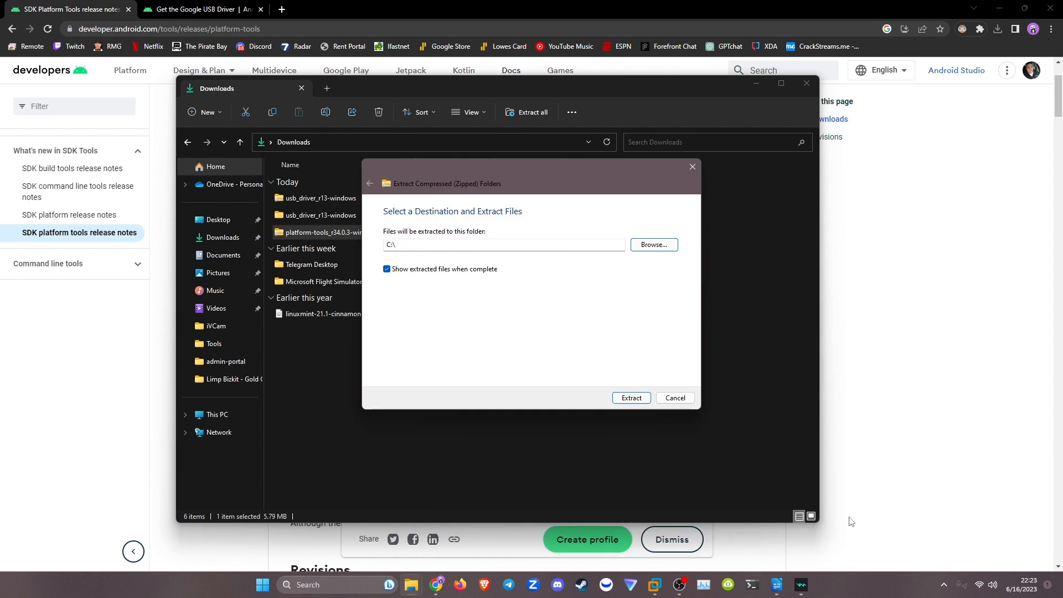
pyautogui.click(631, 398)
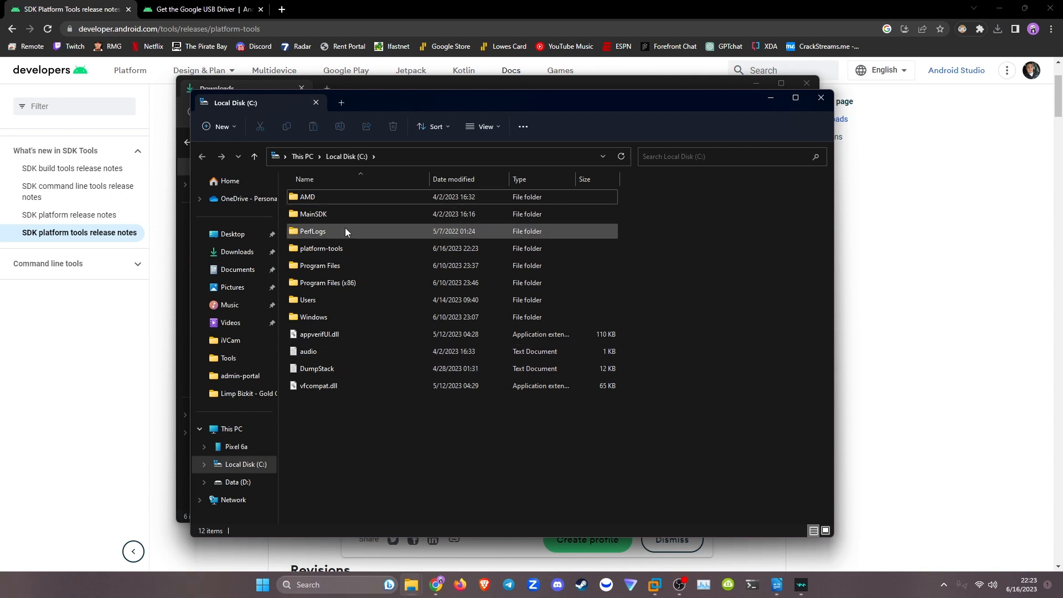
# Select the extracted platform-tools folder on Local Disk (C:), and minimize both File Explorer windows.
pyautogui.click(330, 248)
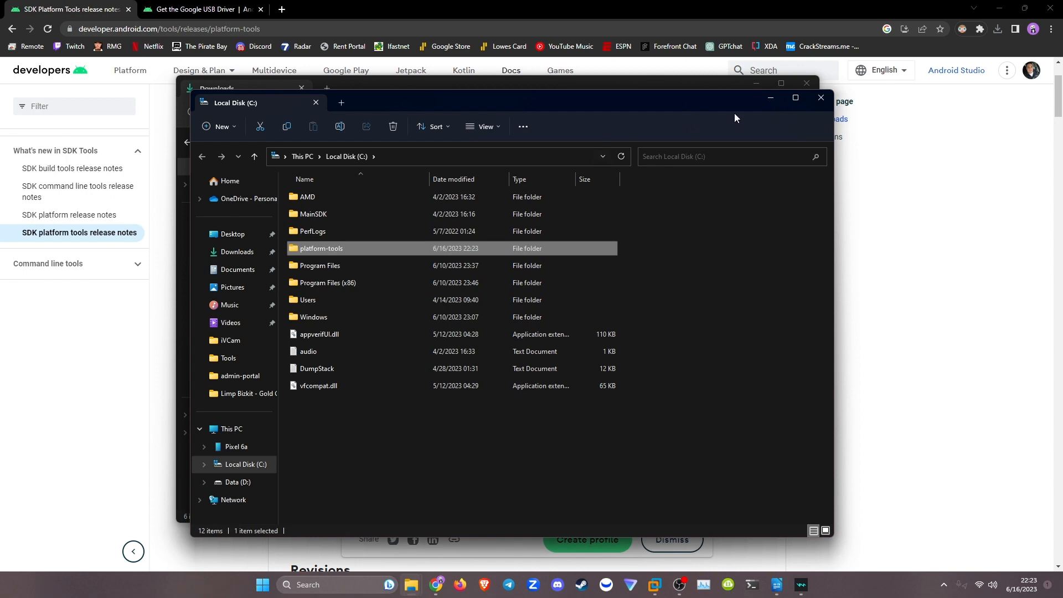
pyautogui.click(773, 100)
pyautogui.click(761, 86)
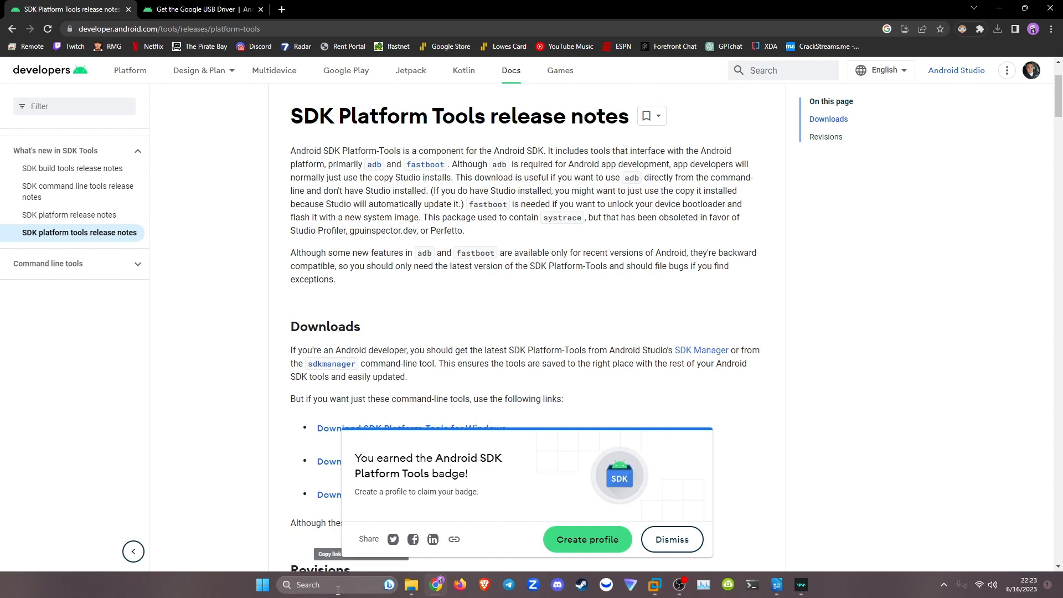
# Search Windows for "adv", view the advanced system settings and open the Environment Variables dialog.
pyautogui.click(268, 591)
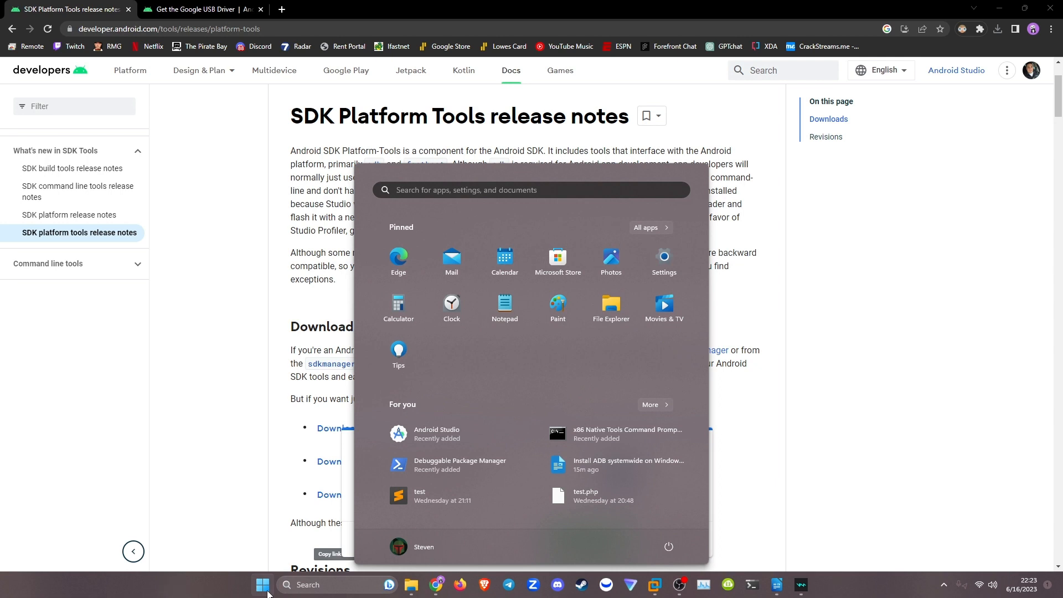
pyautogui.write('adv')
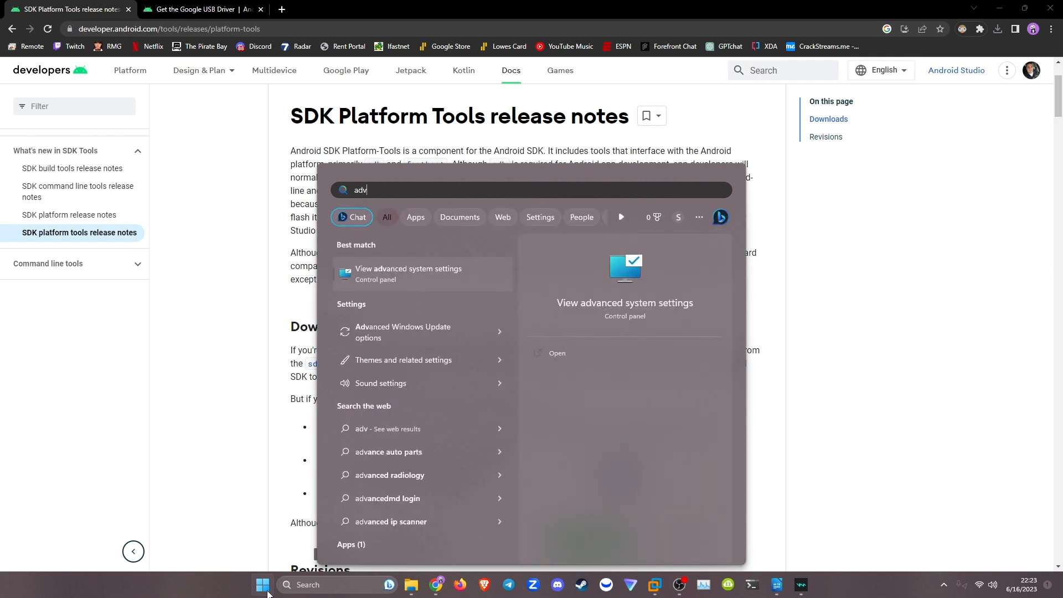
pyautogui.click(427, 271)
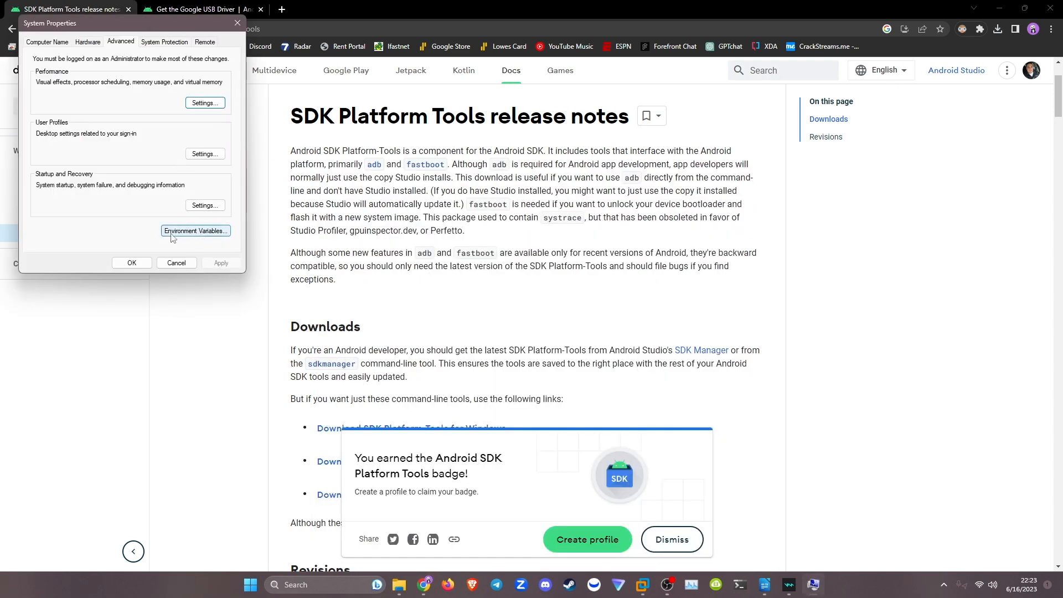
pyautogui.click(189, 233)
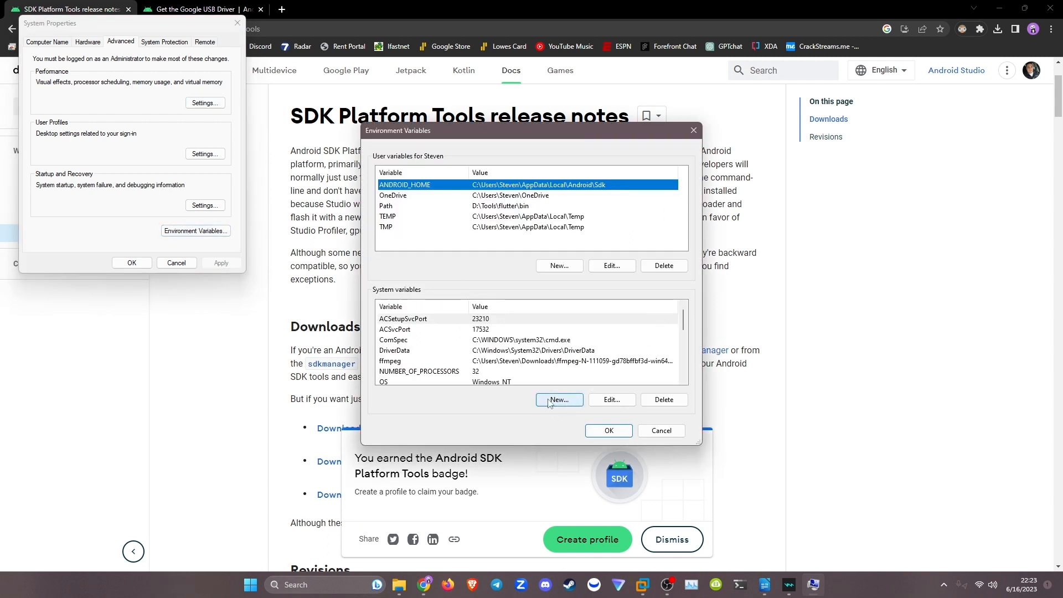
# Create a system variable named PlatformToola, browsing to the C:\platform-tools directory for its value.
pyautogui.scroll(-5, 468, 355)
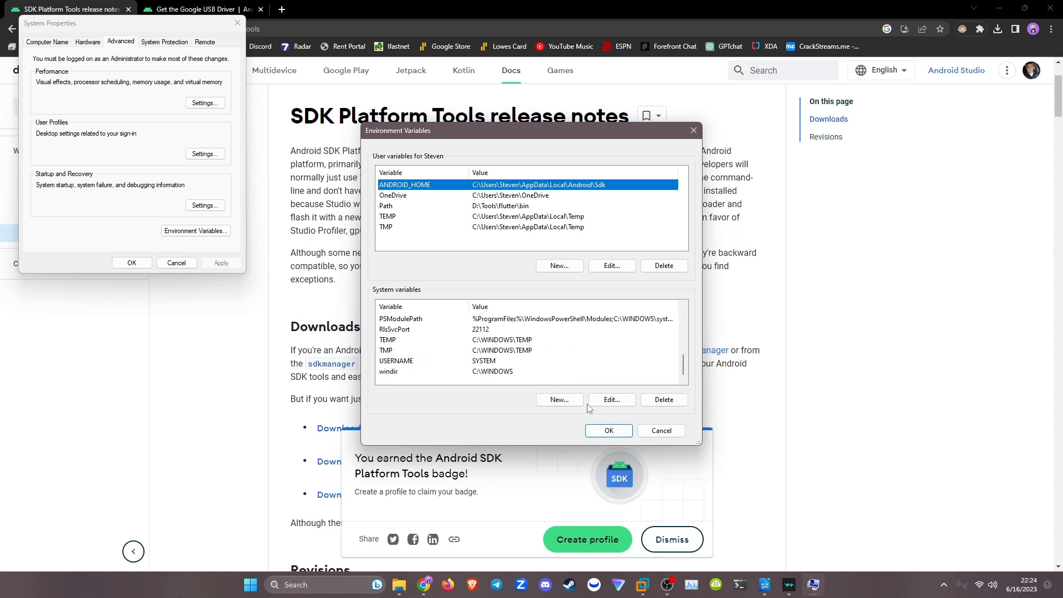
pyautogui.click(560, 401)
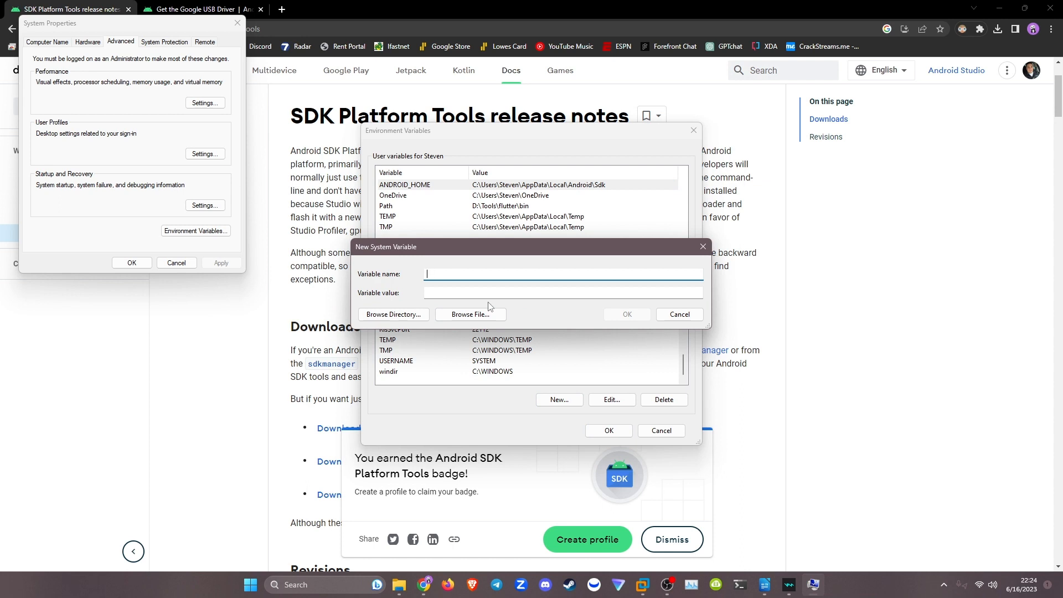
pyautogui.write('PlatformToola')
pyautogui.click(455, 292)
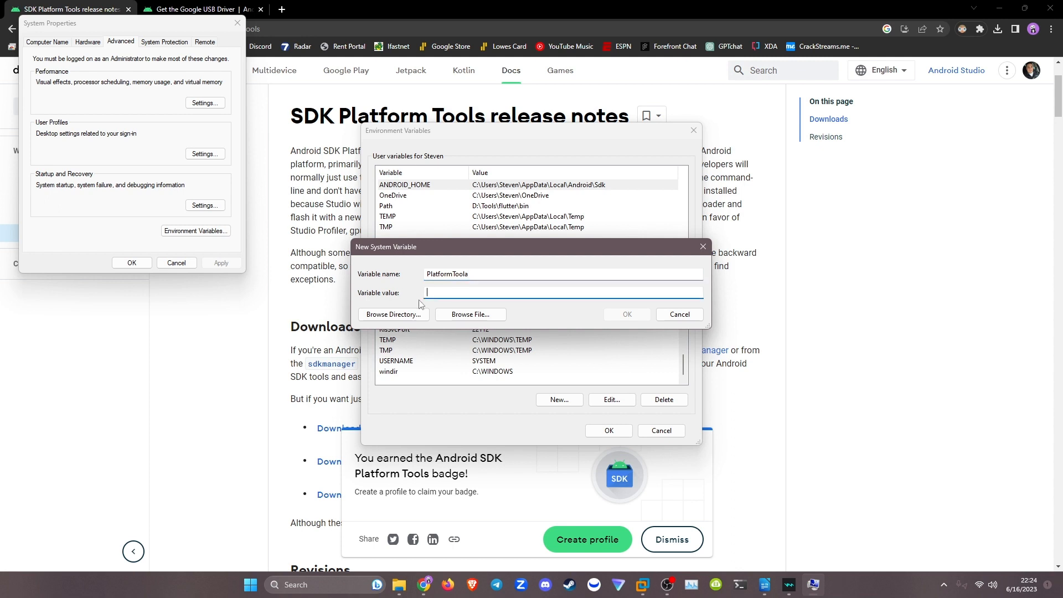
pyautogui.click(394, 314)
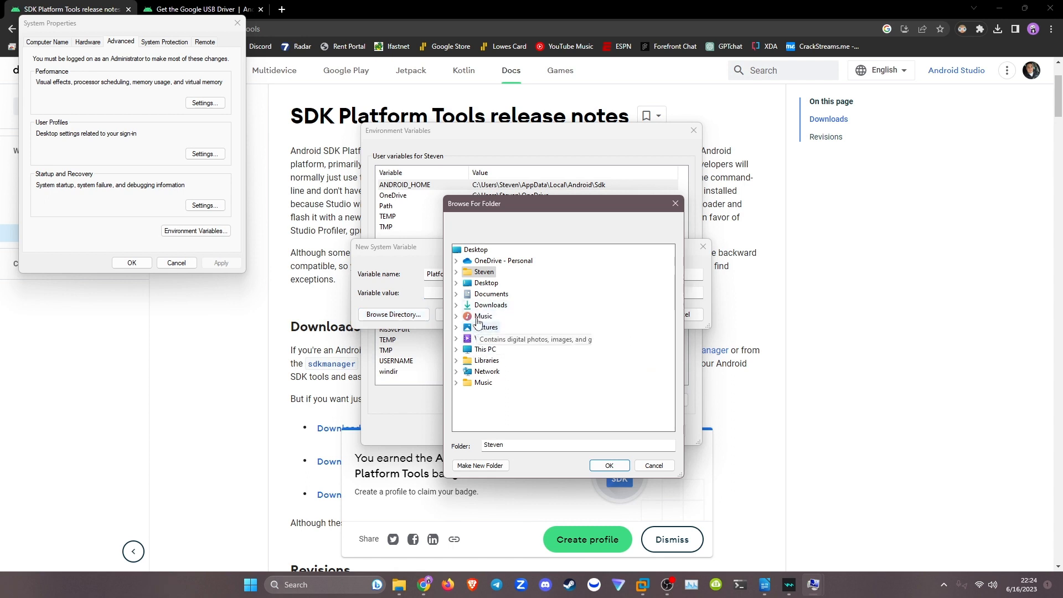
pyautogui.click(457, 349)
pyautogui.click(466, 360)
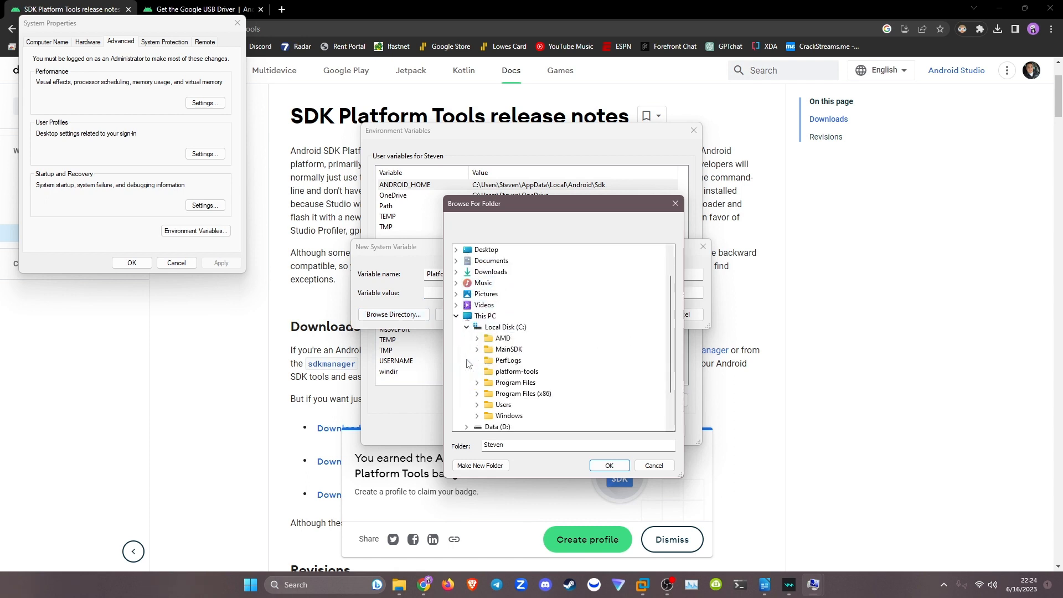
pyautogui.click(498, 371)
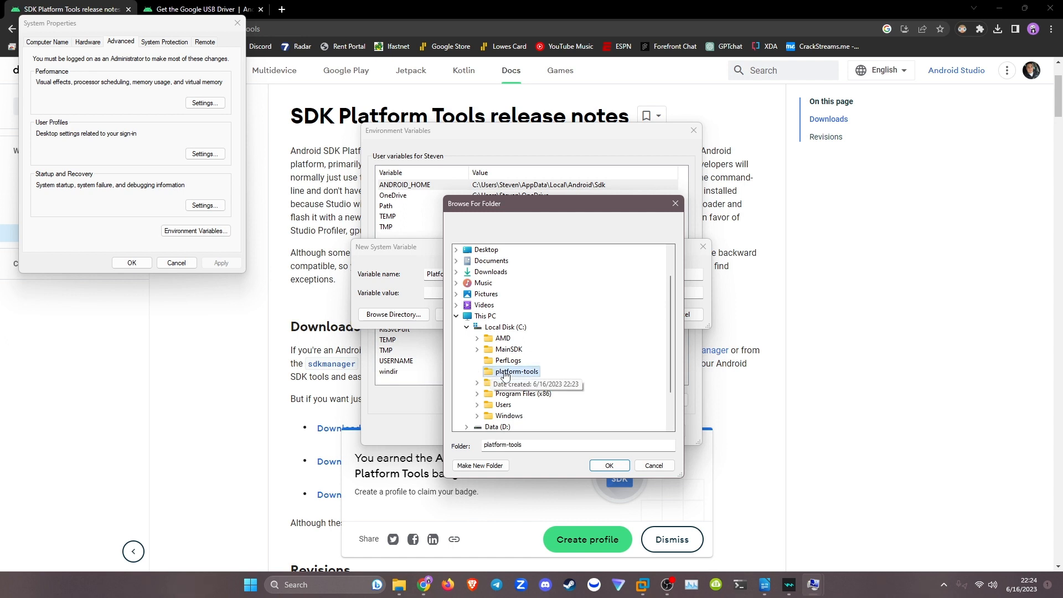
pyautogui.click(599, 466)
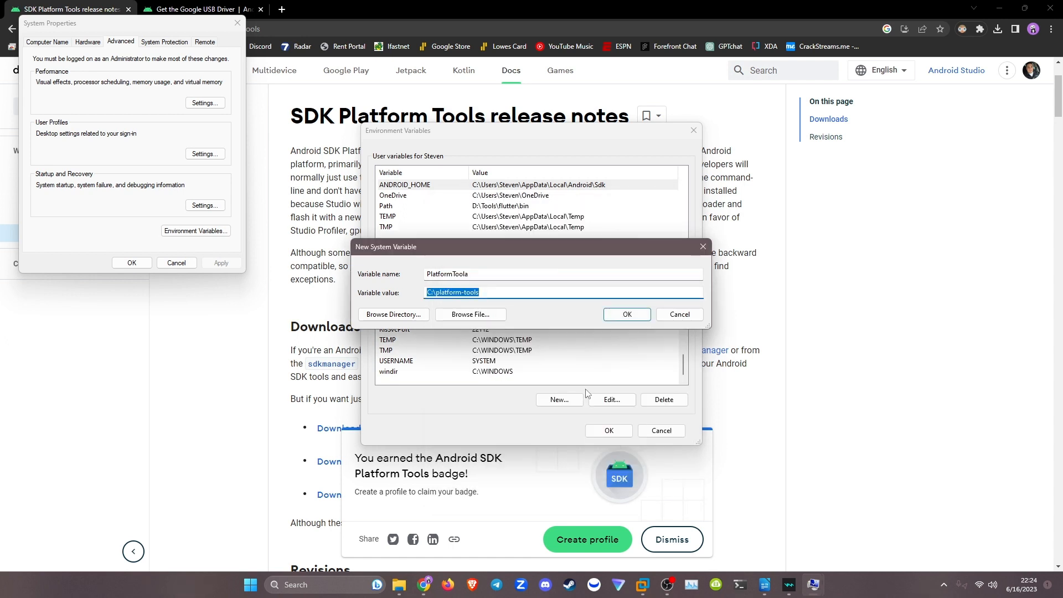
pyautogui.click(627, 314)
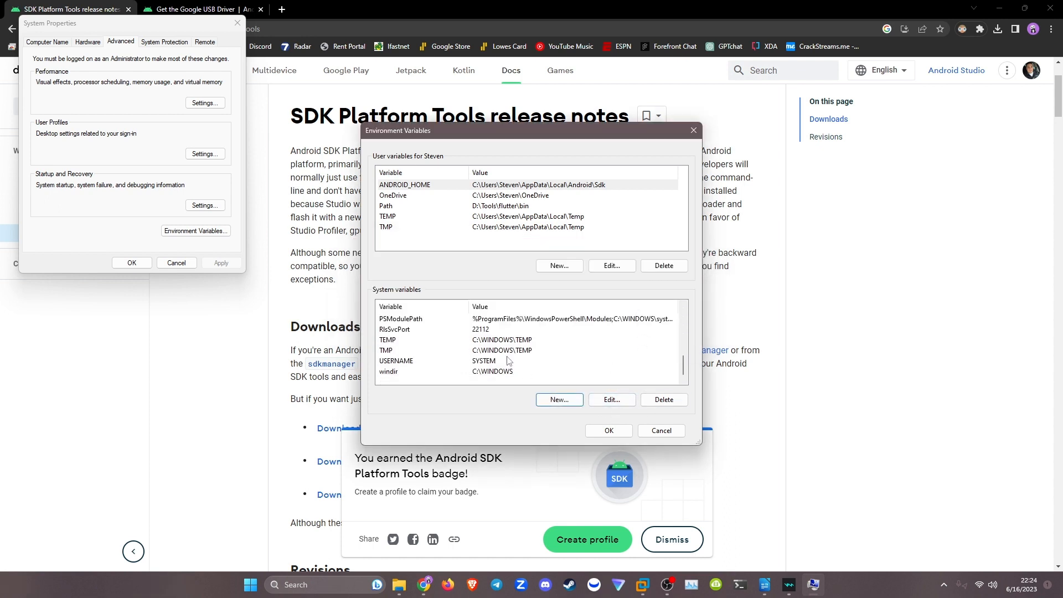
# Rename the system variable that points to C:\platform-tools as PlatformTools.
pyautogui.scroll(1, 508, 360)
pyautogui.scroll(2, 508, 360)
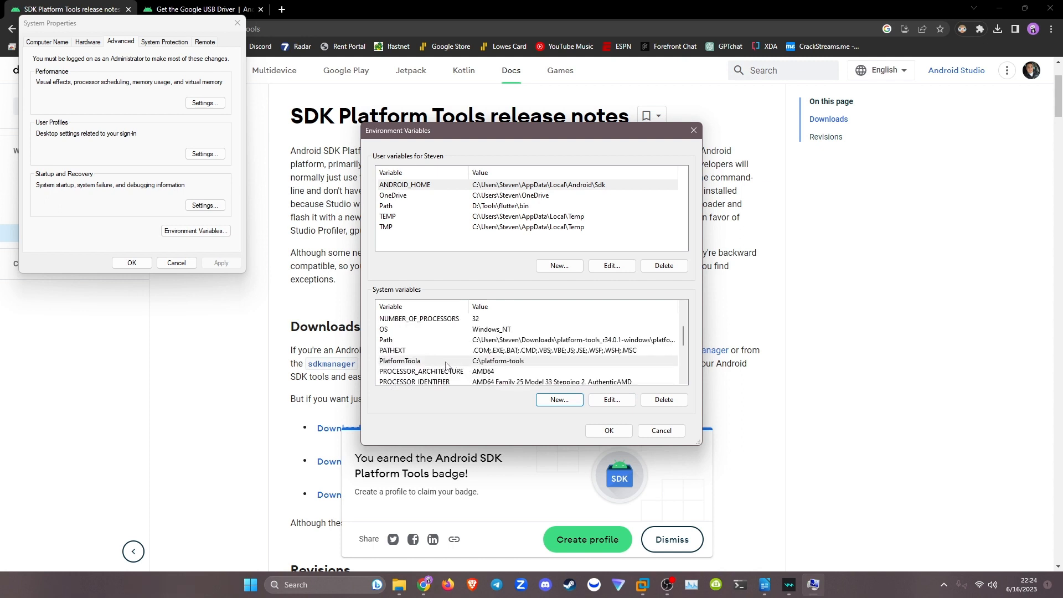
pyautogui.click(457, 363)
pyautogui.click(620, 403)
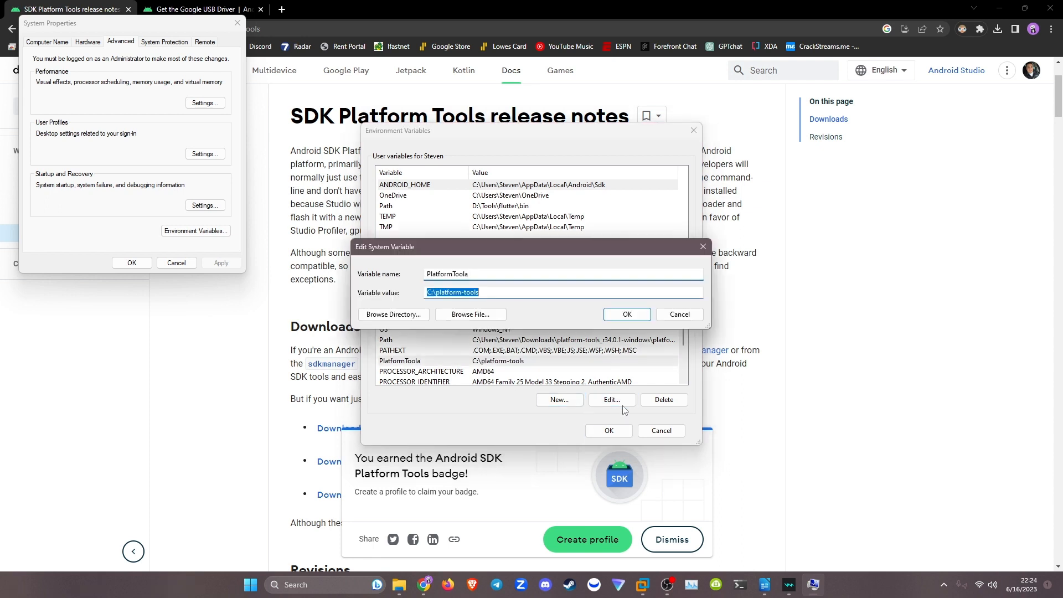
pyautogui.click(481, 275)
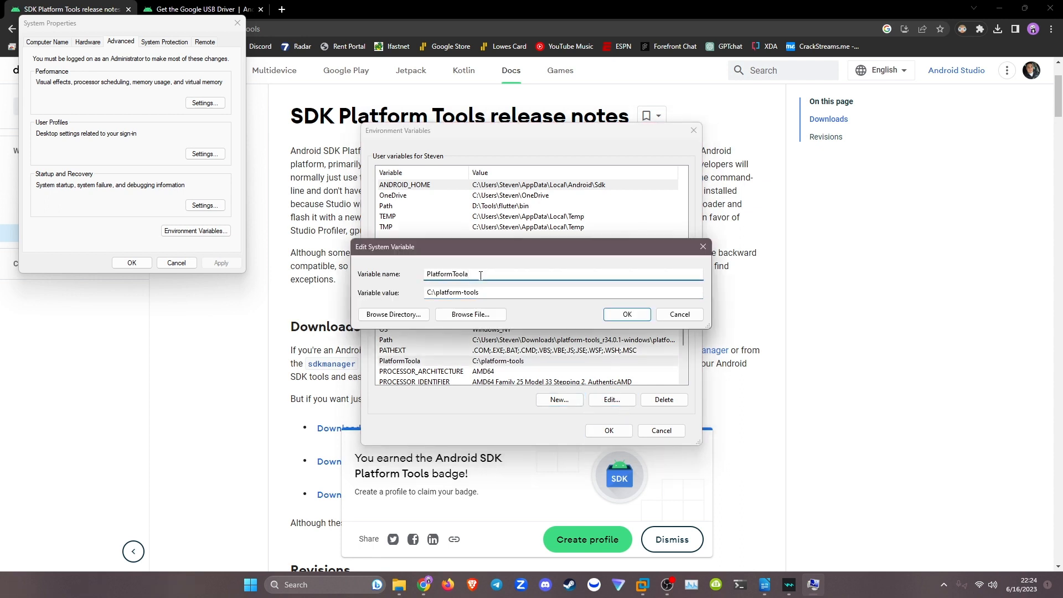
pyautogui.click(627, 315)
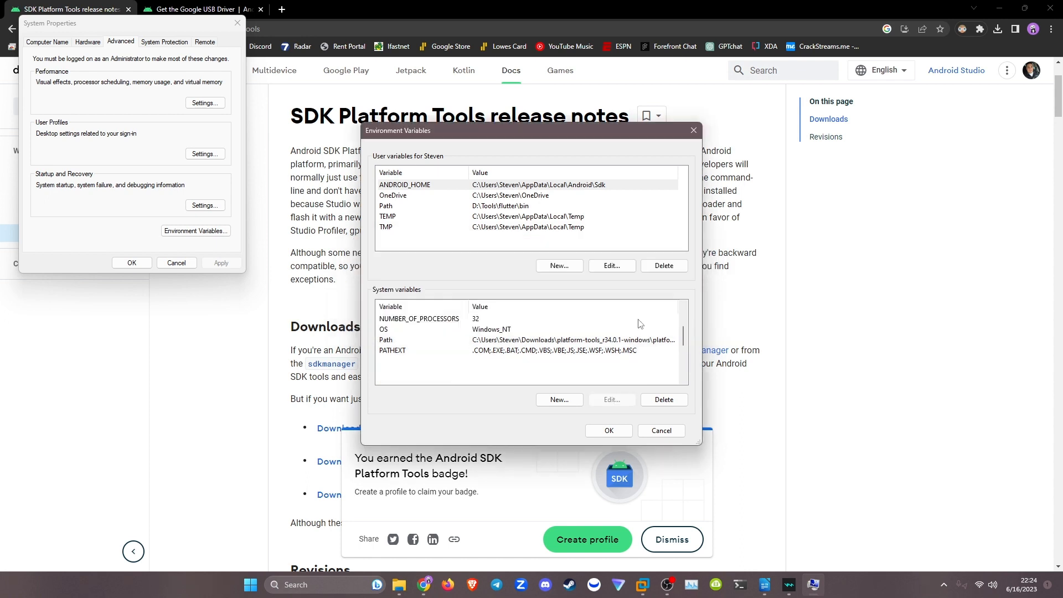
# Accept the changes in Environment Variables and System Properties, and minimize the browser to show the desktop.
pyautogui.click(614, 431)
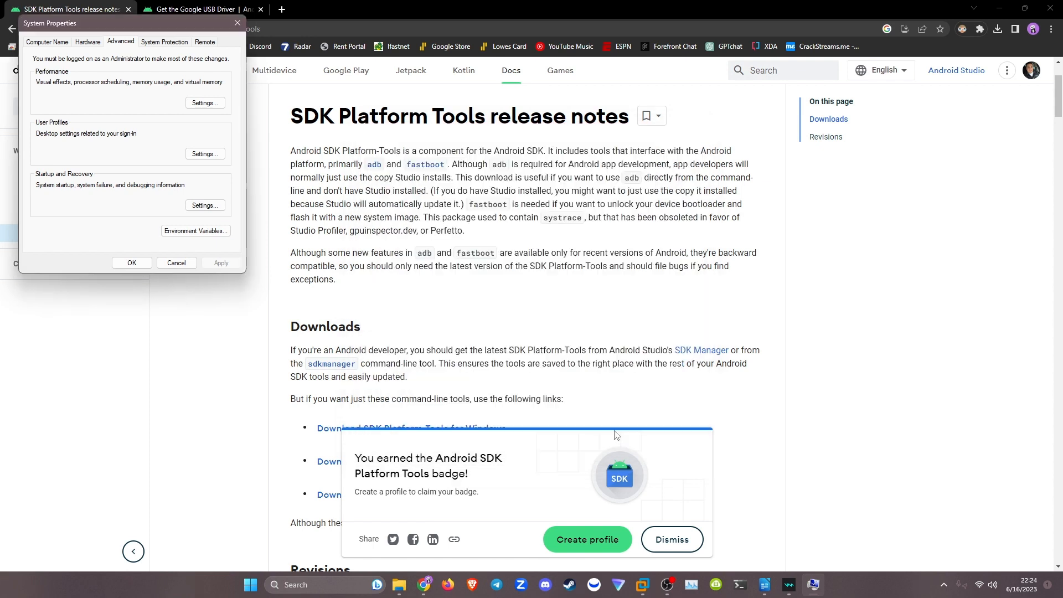
pyautogui.click(130, 264)
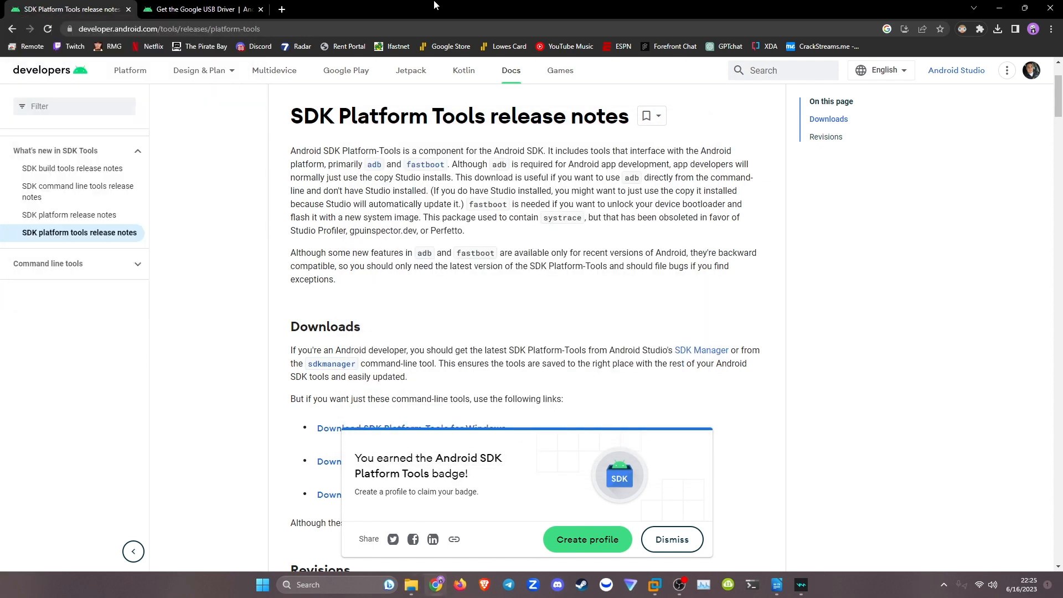
pyautogui.click(1002, 8)
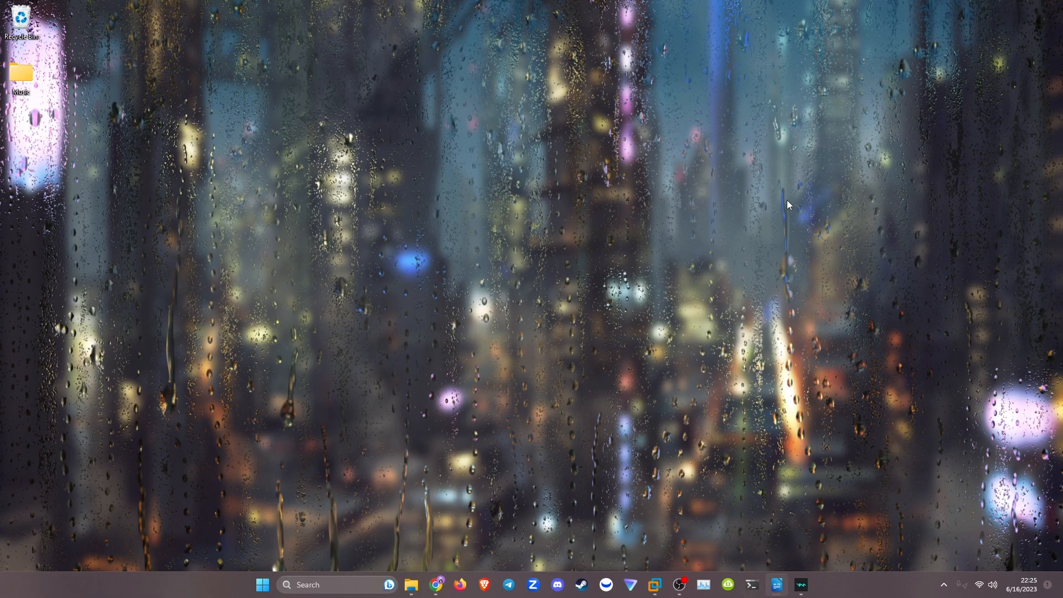